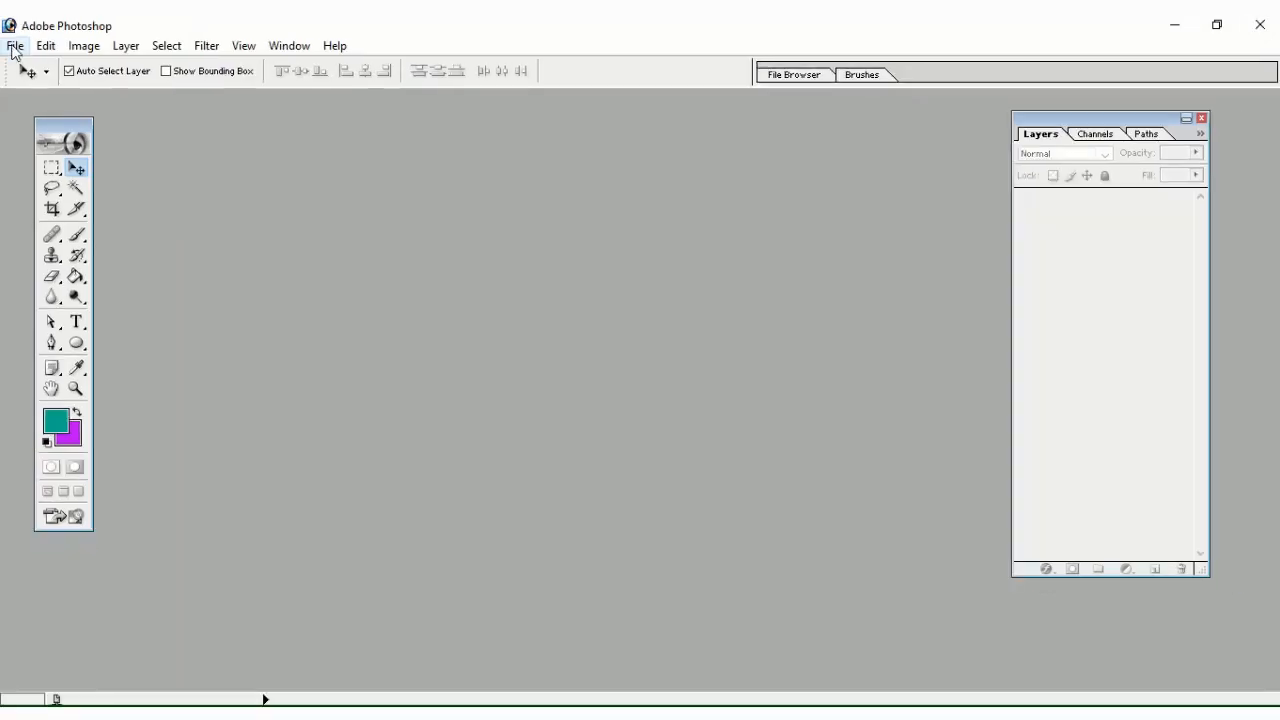
{"action": "left_click", "coordinate": [16, 46]}
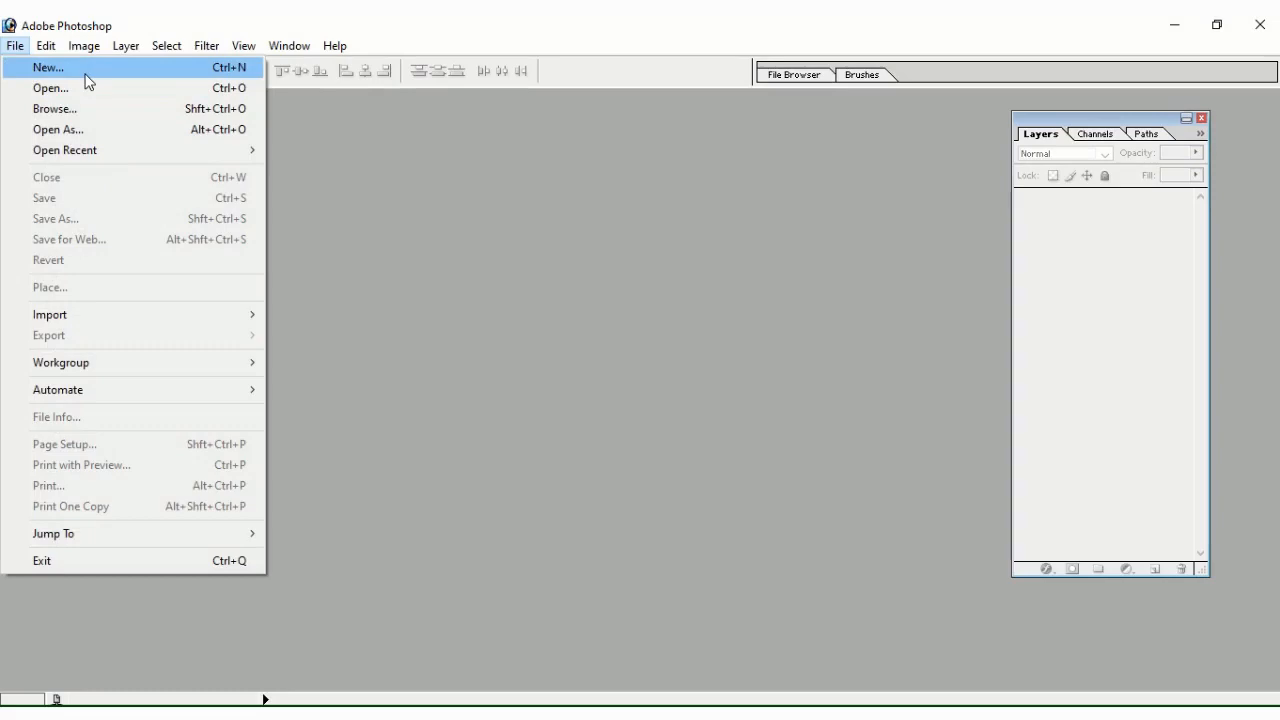
{"action": "left_click", "coordinate": [87, 79]}
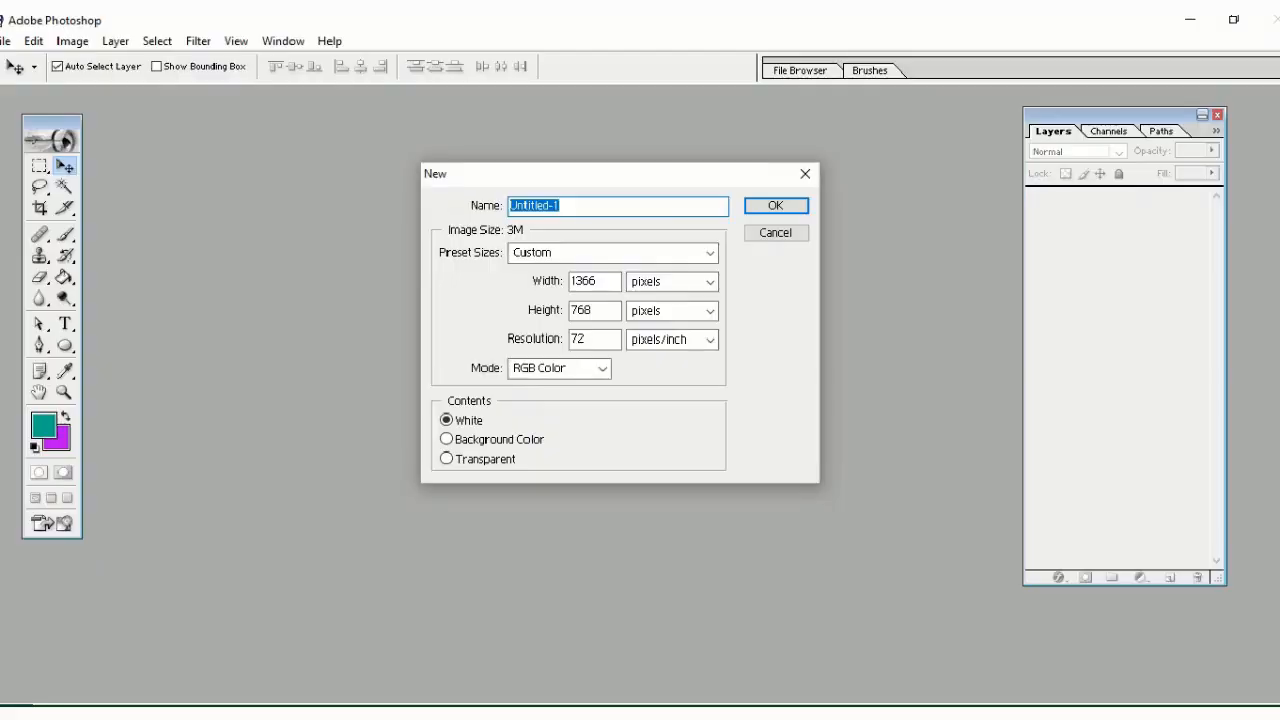
{"action": "left_click", "coordinate": [620, 165]}
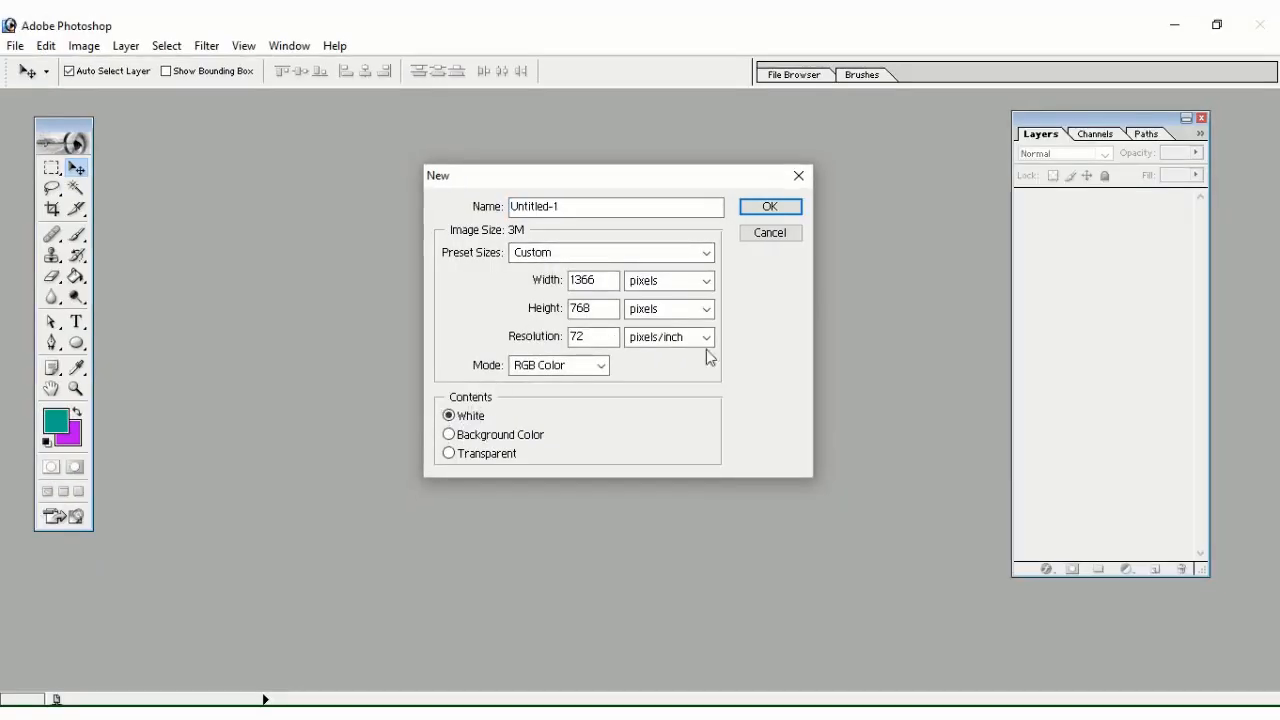
{"action": "left_click", "coordinate": [768, 208]}
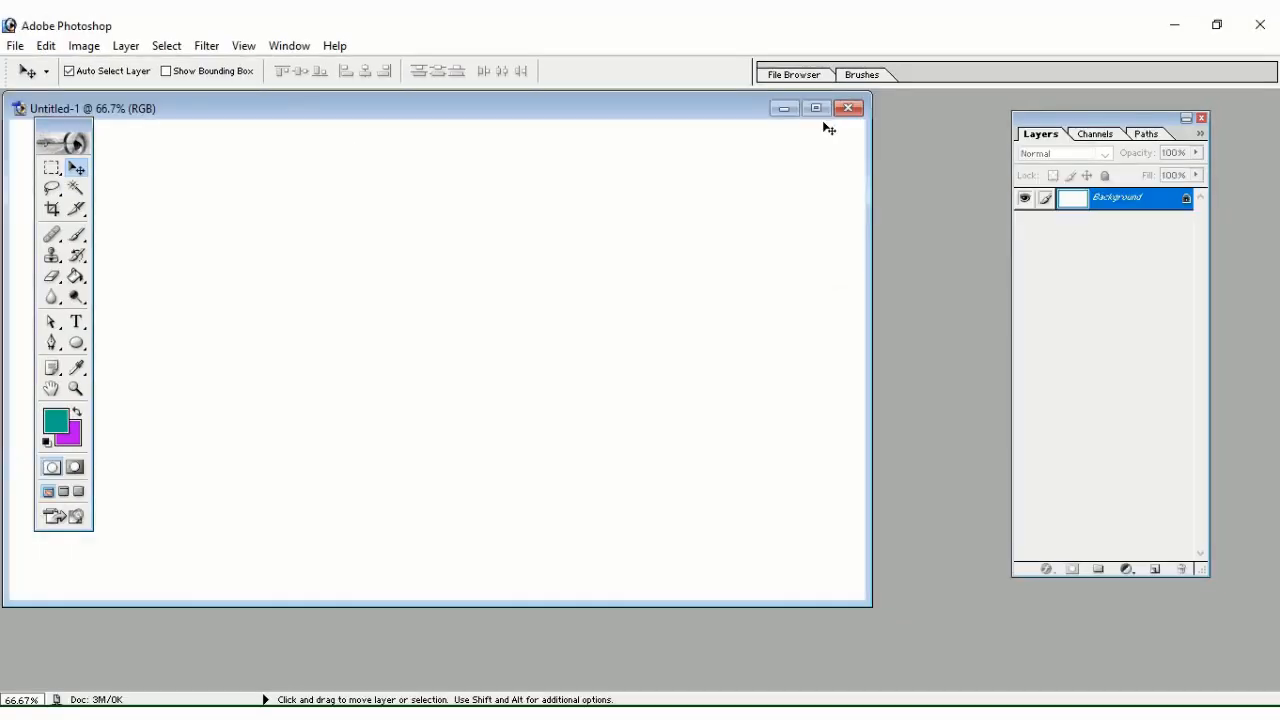
{"action": "left_click", "coordinate": [848, 108]}
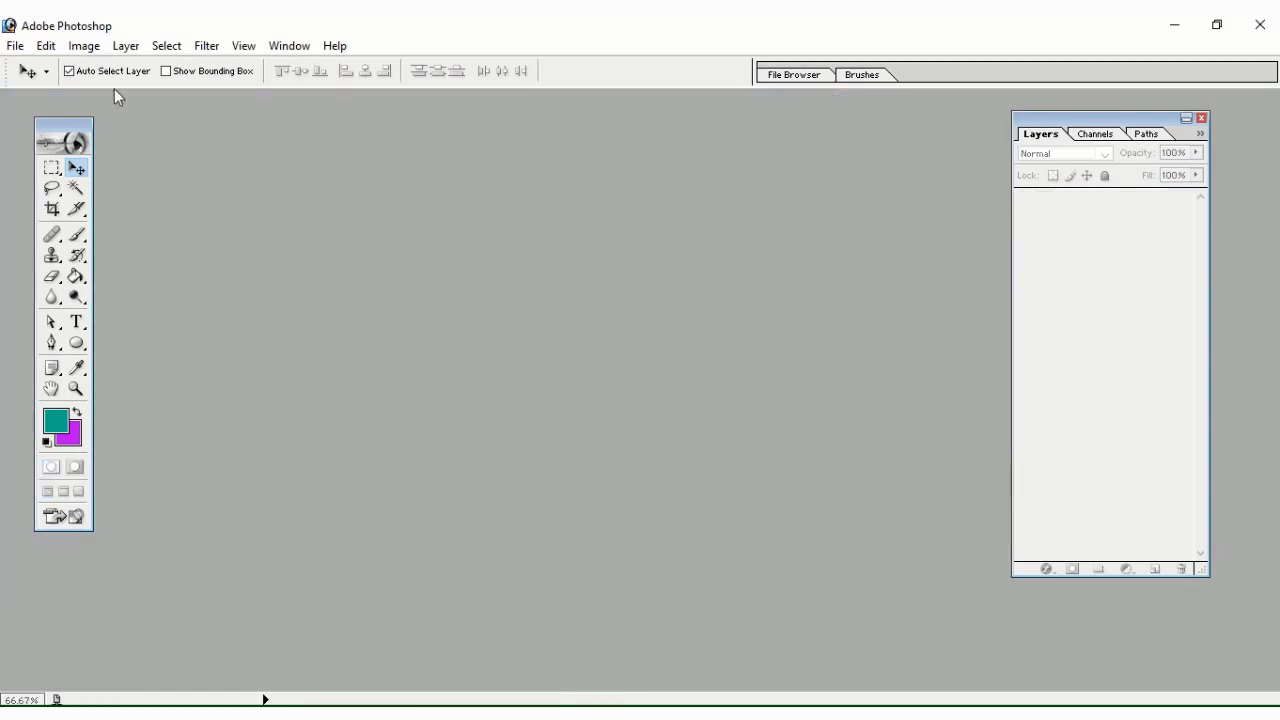
Step: Create a white RGB Letter document of 8.5 x 11 inches at 300 pixels/inch and move its window clear of the toolbox
{"action": "left_click", "coordinate": [14, 46]}
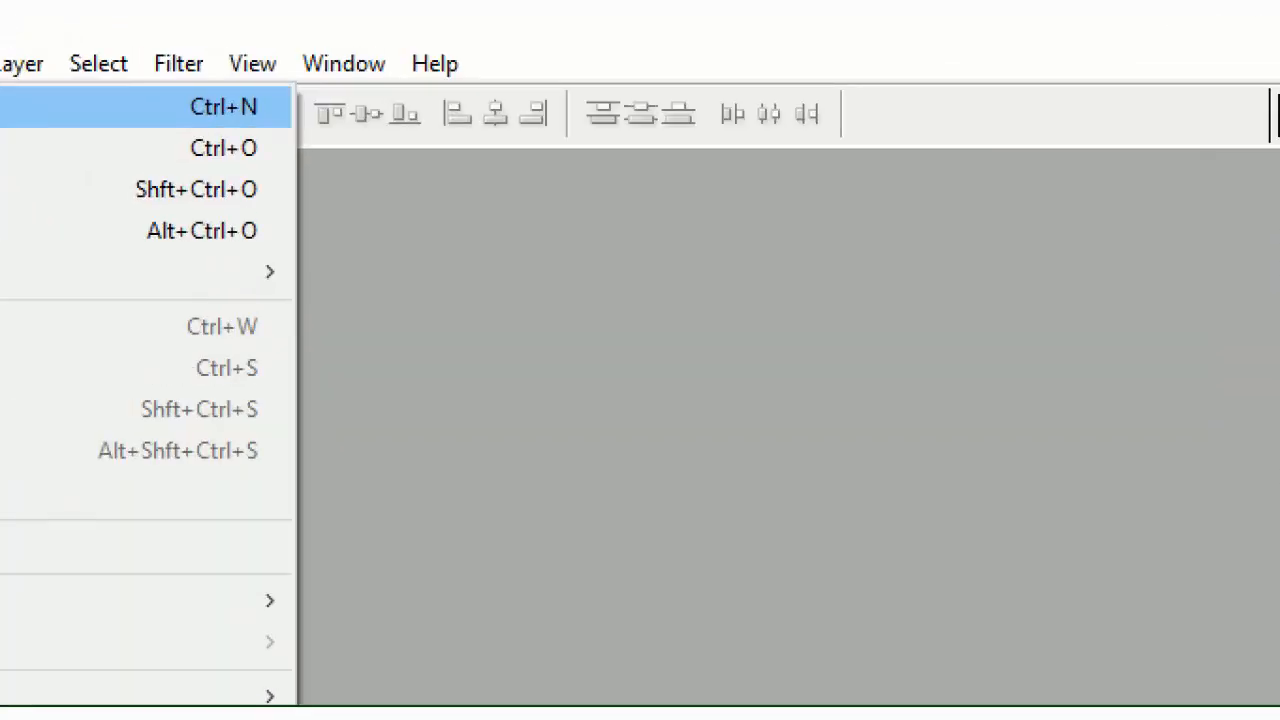
{"action": "left_click", "coordinate": [734, 431]}
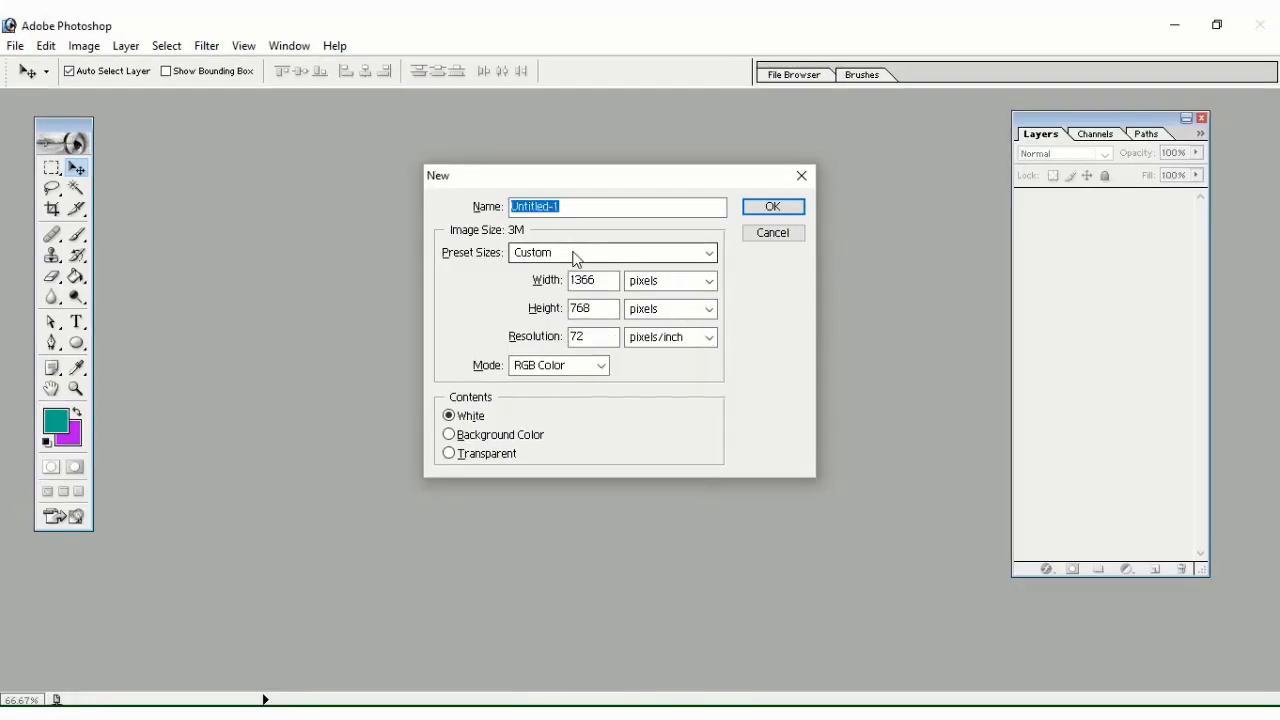
{"action": "left_click", "coordinate": [574, 258]}
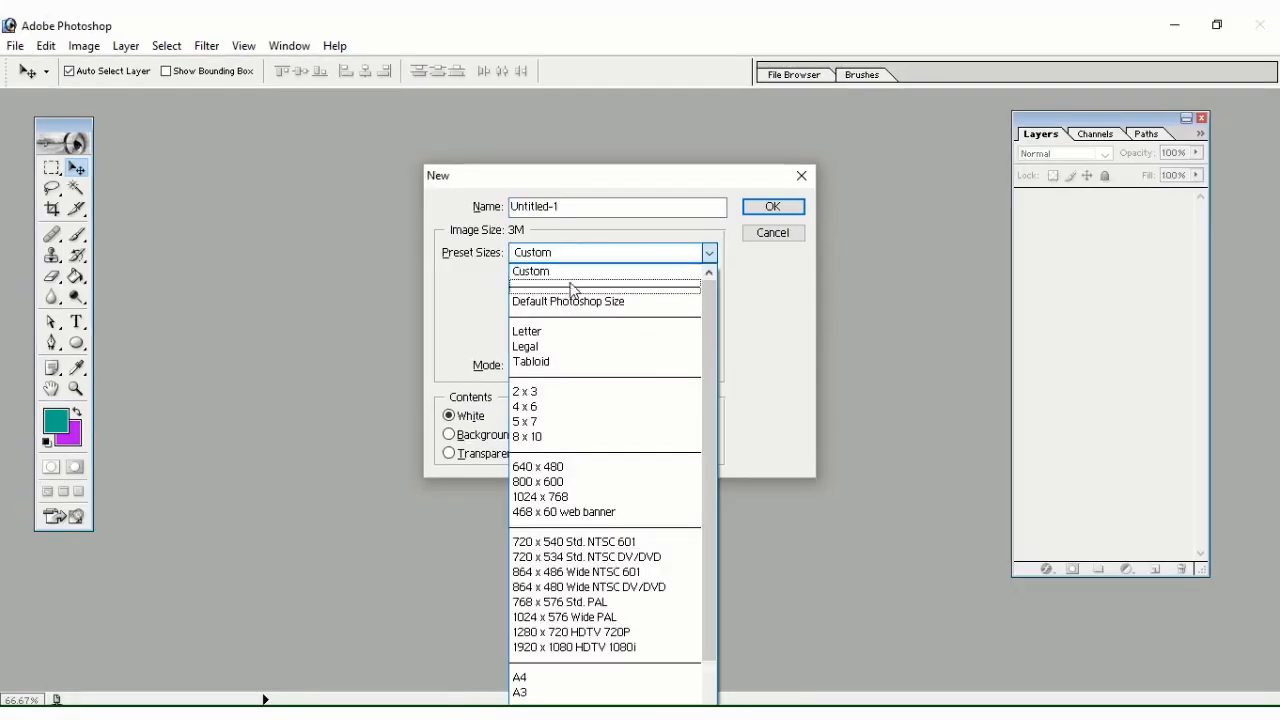
{"action": "left_click", "coordinate": [563, 333]}
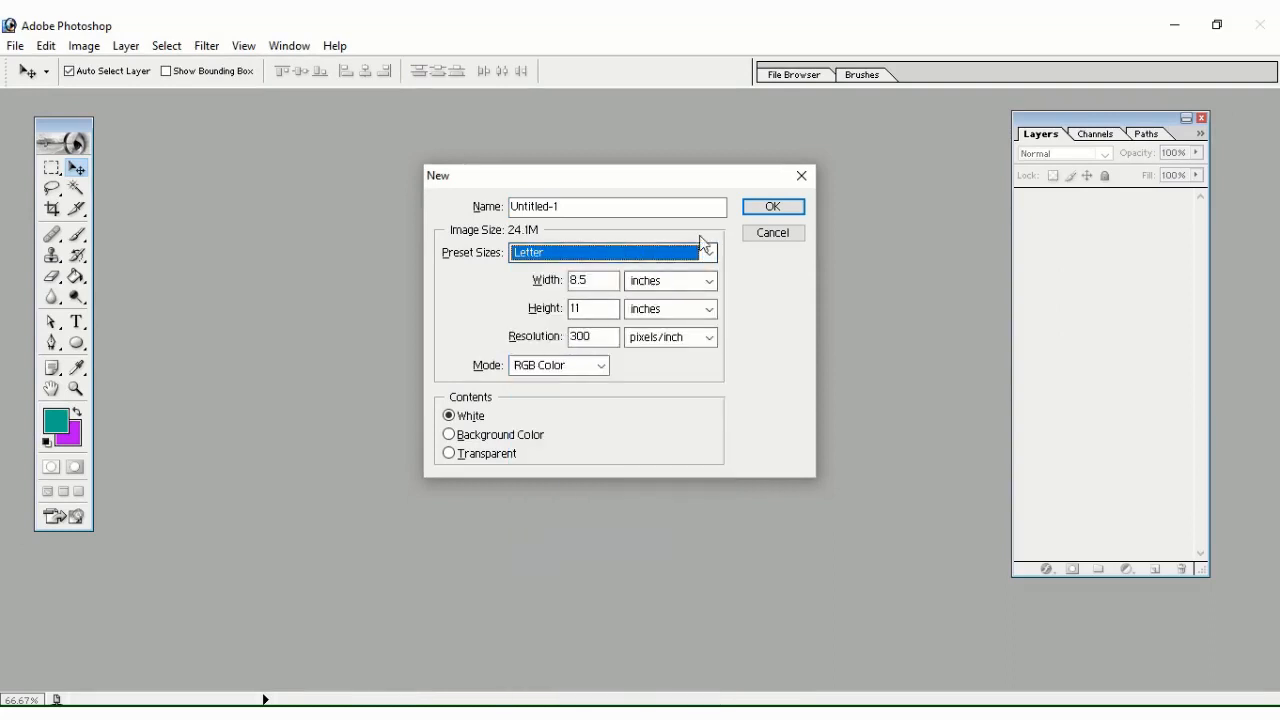
{"action": "left_click", "coordinate": [762, 210]}
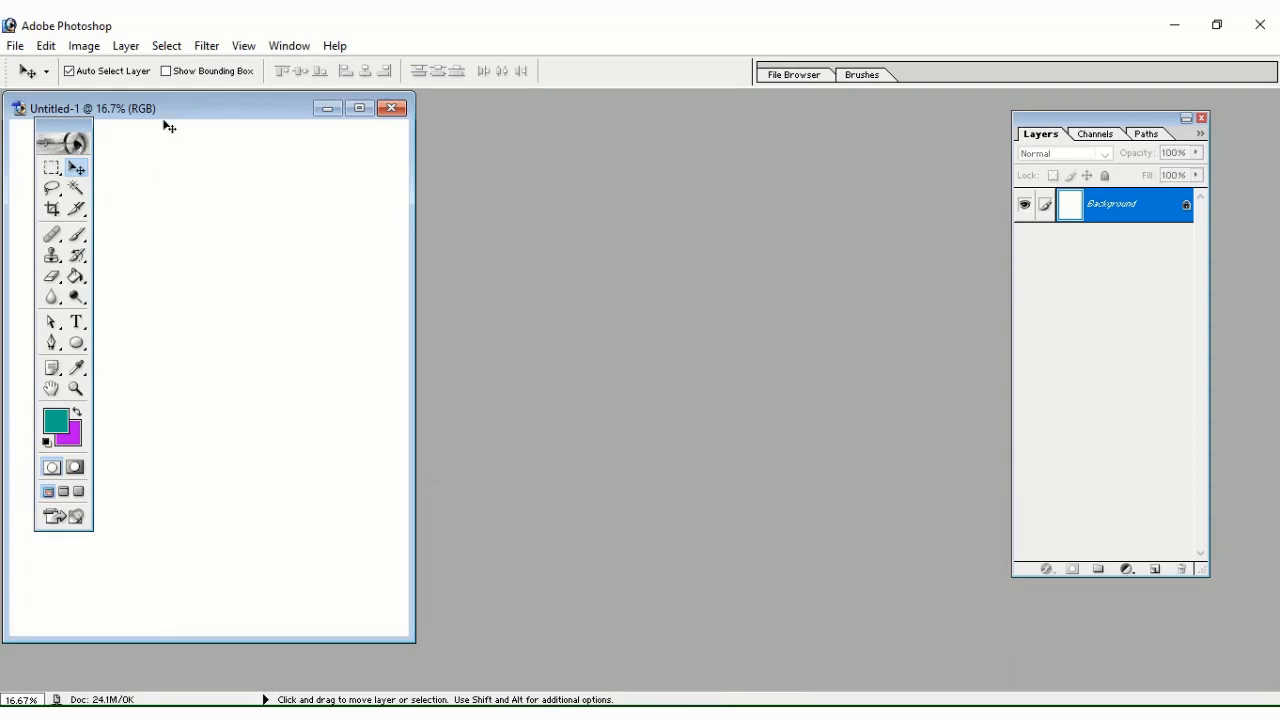
{"action": "left_click_drag", "start_coordinate": [170, 110], "coordinate": [740, 145]}
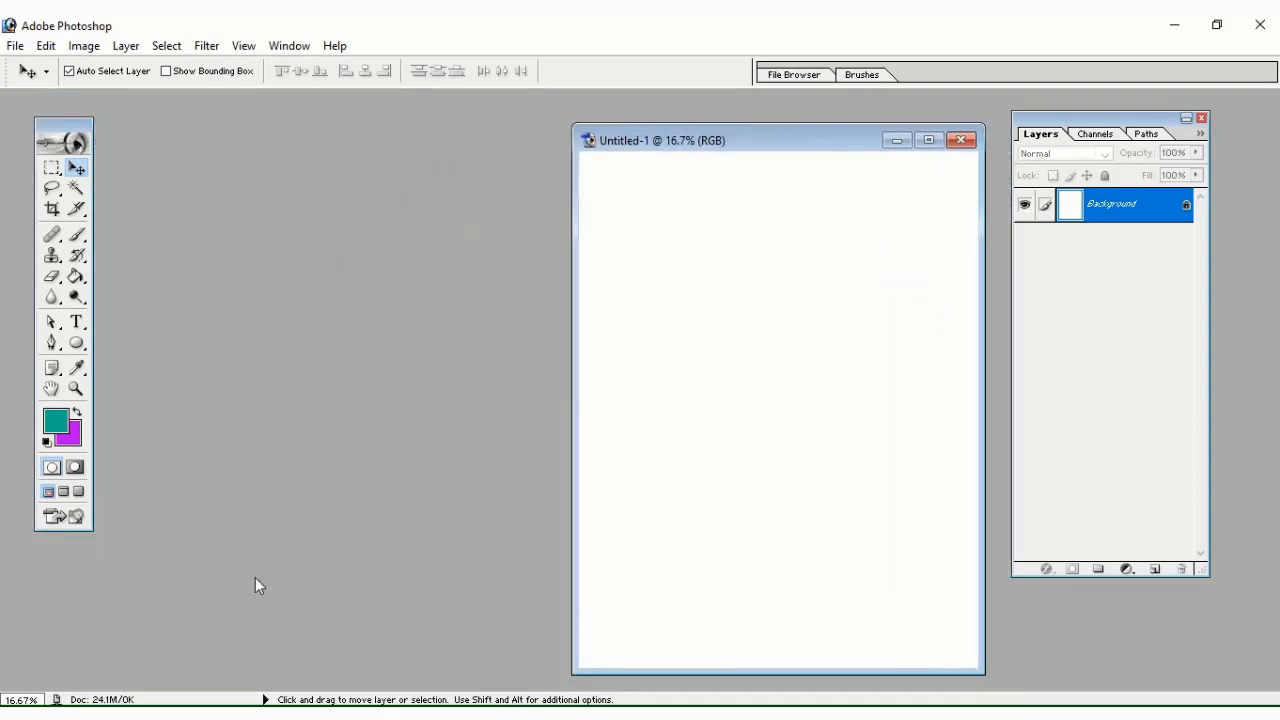
Step: Open [000514].jpg from the Desktop and move its window clear of the toolbox
{"action": "key", "text": "ctrl+o"}
{"action": "left_click", "coordinate": [742, 368]}
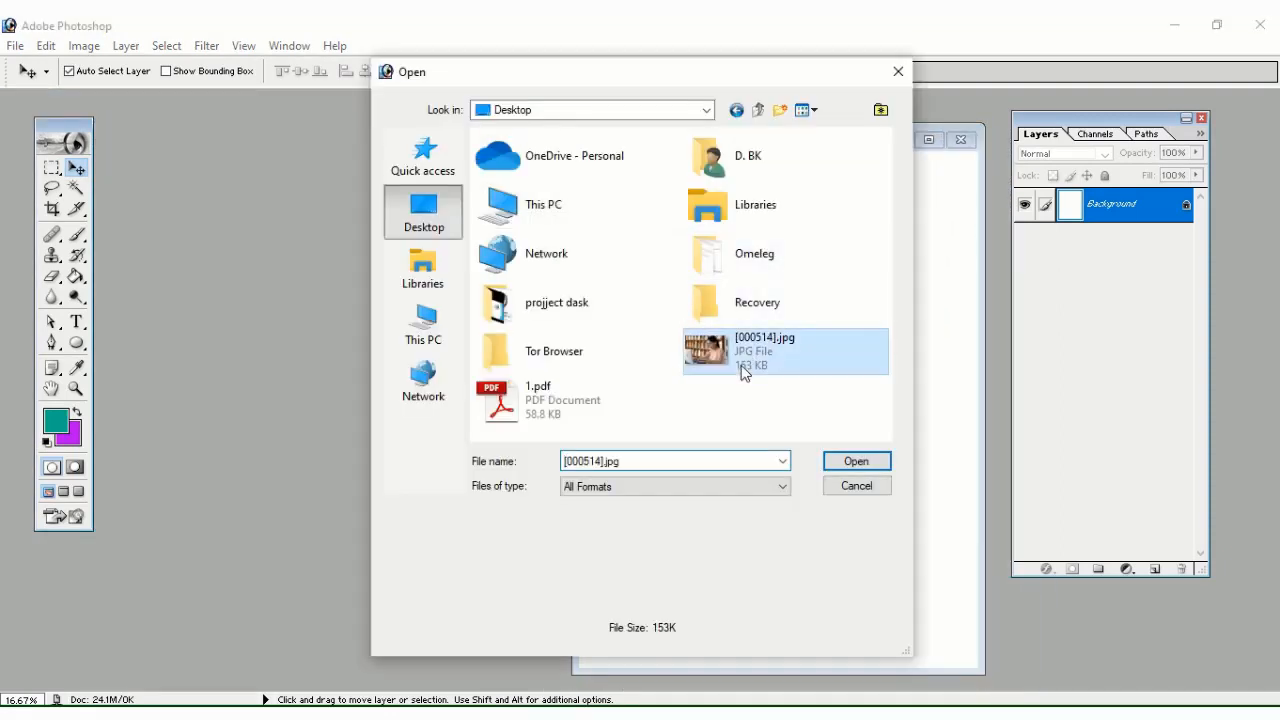
{"action": "left_click", "coordinate": [872, 459]}
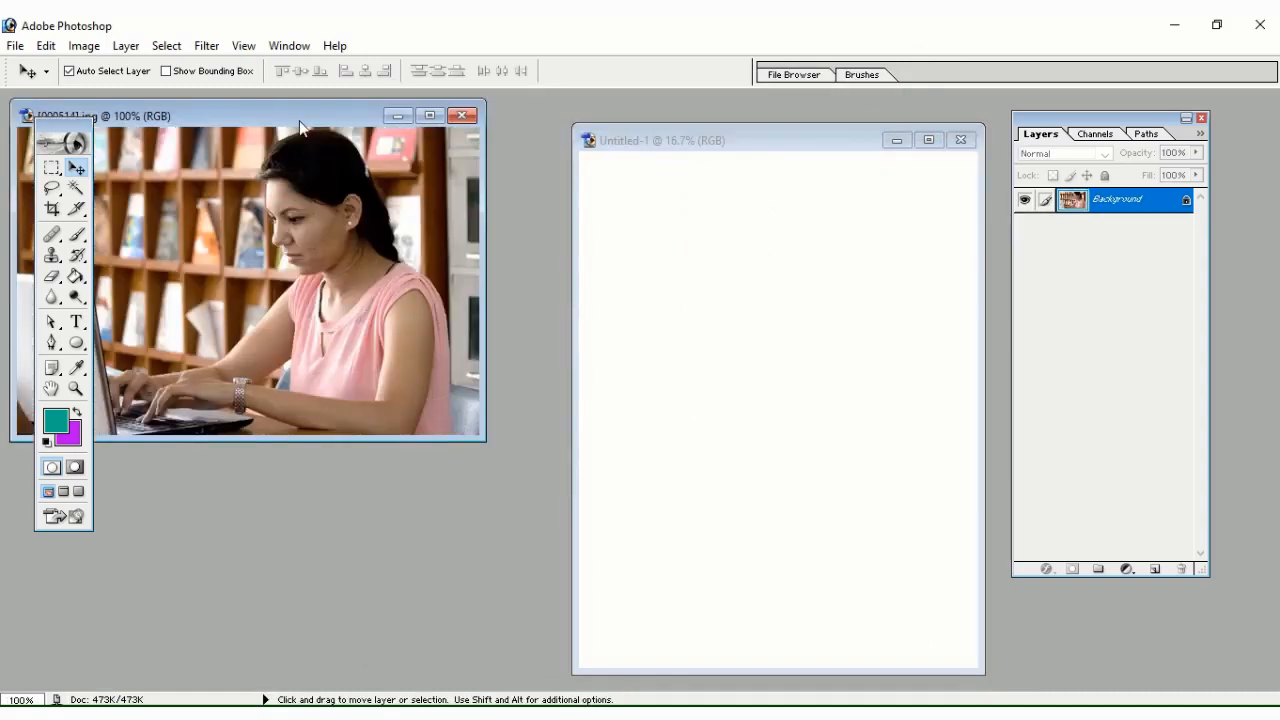
{"action": "left_click_drag", "start_coordinate": [300, 122], "coordinate": [424, 165]}
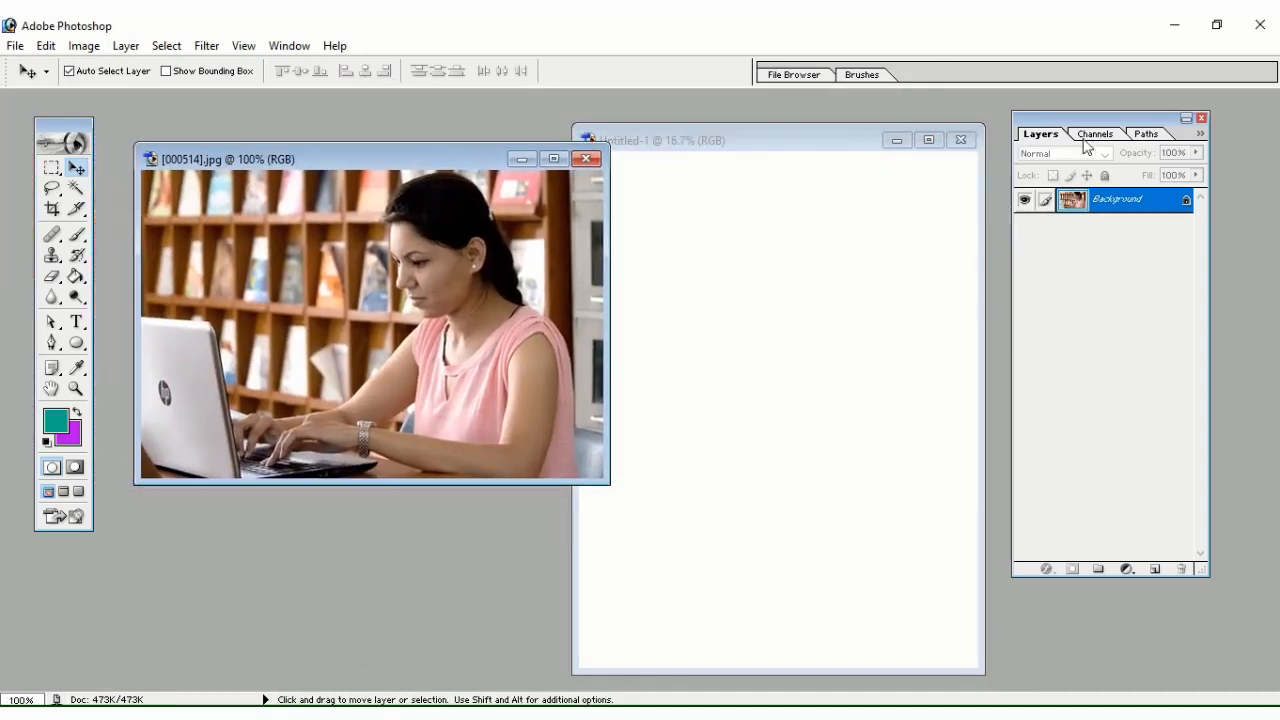
Step: Close the Layers palette and arrange the photo and the blank Letter document side by side
{"action": "left_click", "coordinate": [1203, 118]}
{"action": "left_click", "coordinate": [974, 146]}
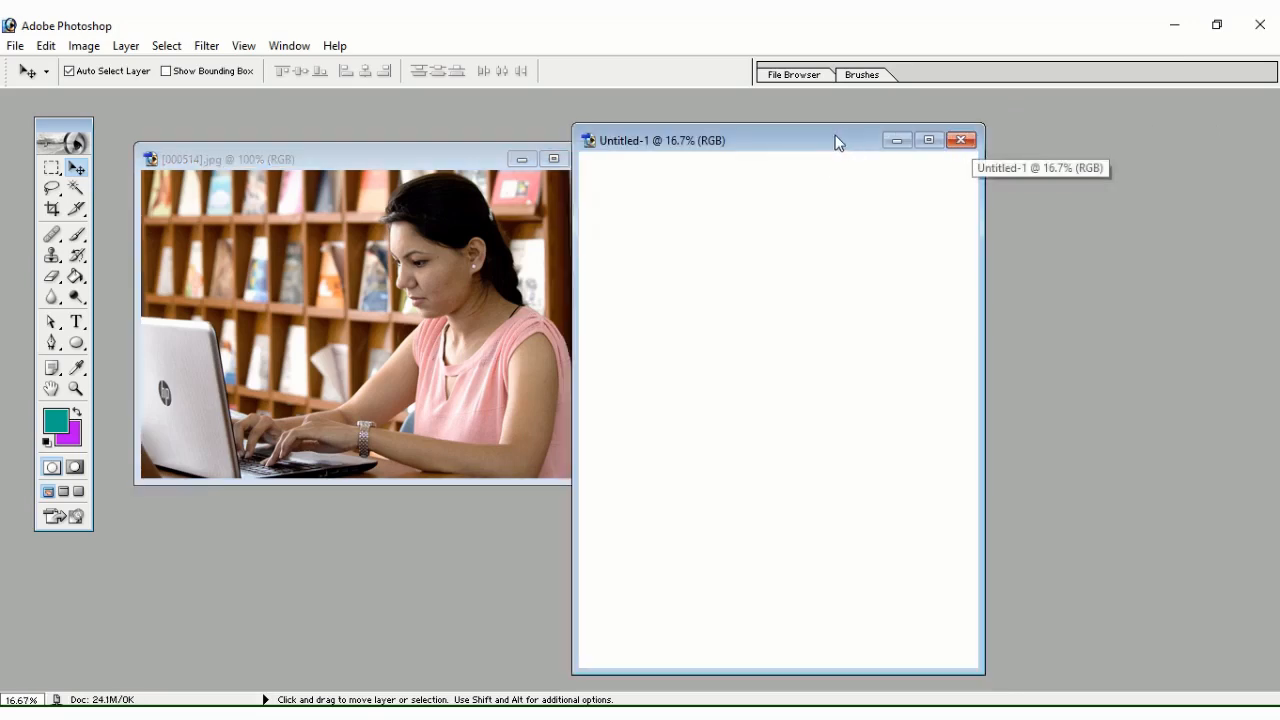
{"action": "left_click_drag", "start_coordinate": [834, 135], "coordinate": [1014, 135]}
{"action": "left_click_drag", "start_coordinate": [449, 161], "coordinate": [491, 161]}
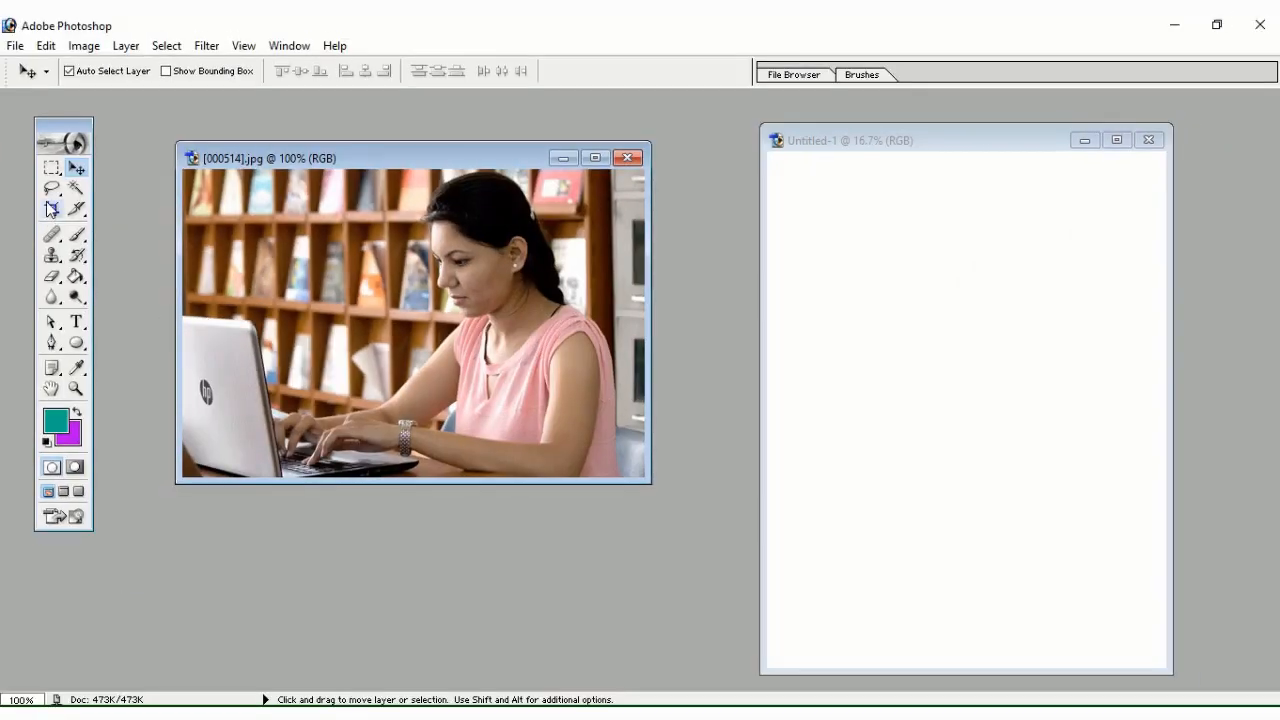
Step: Crop the photo to a full-height portrait strip around the woman, cutting off the laptop and the shelf edge behind her
{"action": "left_click", "coordinate": [52, 208]}
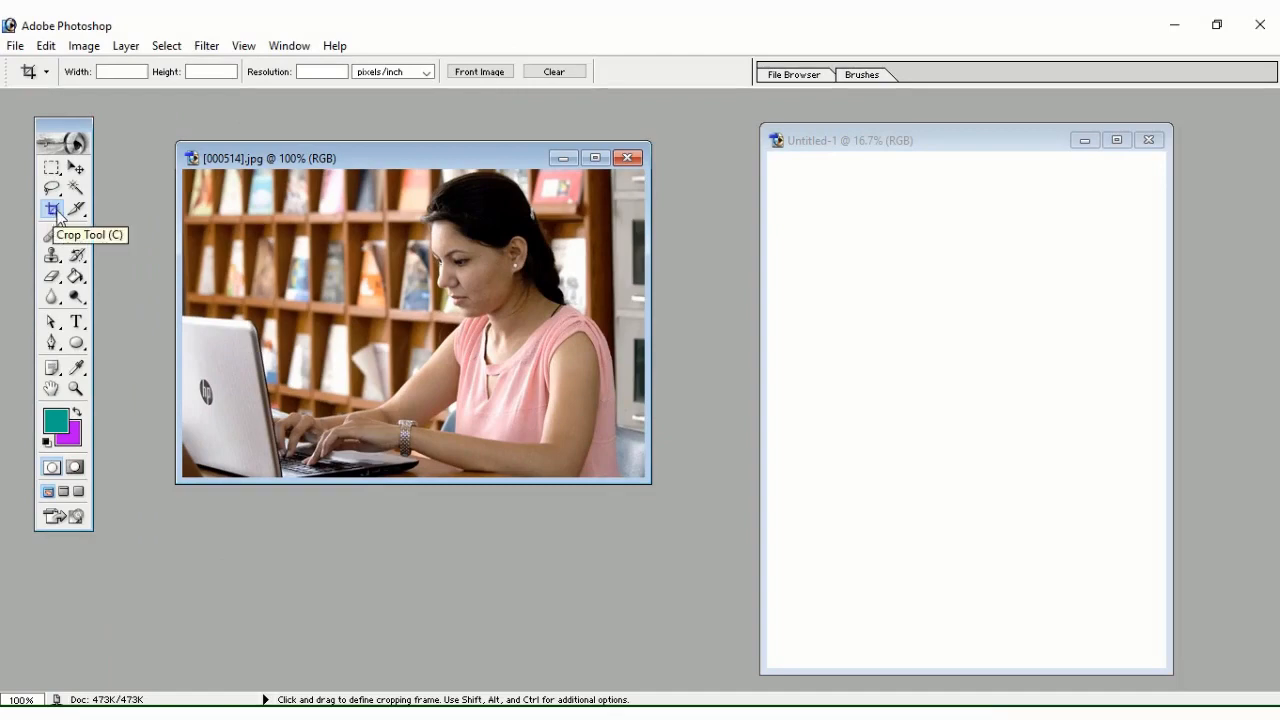
{"action": "left_click_drag", "start_coordinate": [475, 161], "coordinate": [480, 152]}
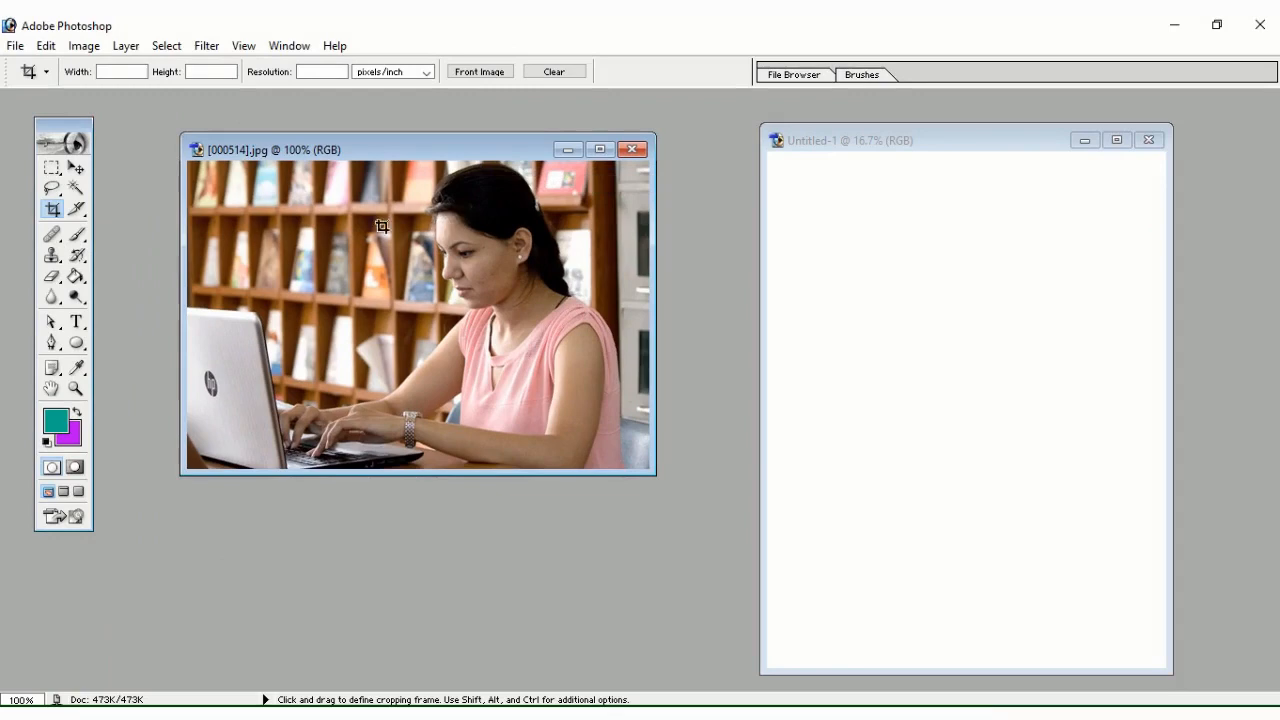
{"action": "left_click_drag", "start_coordinate": [52, 168], "coordinate": [128, 172]}
{"action": "left_click", "coordinate": [127, 126]}
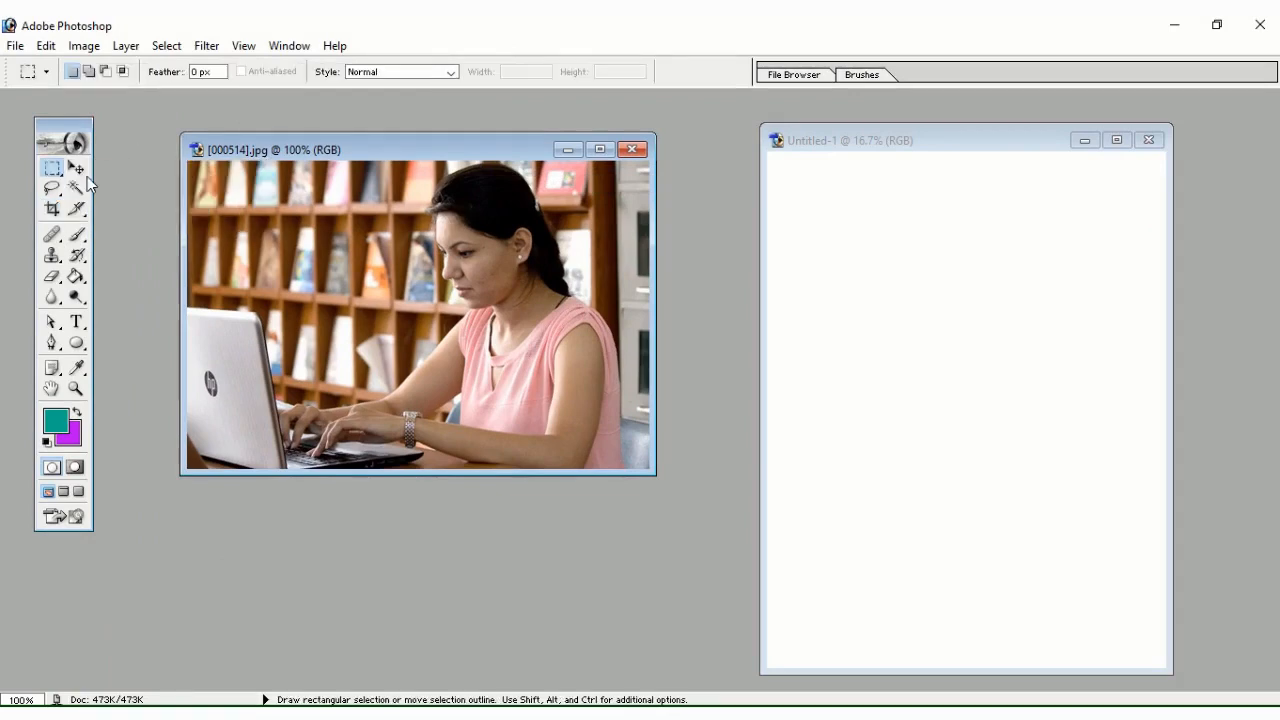
{"action": "left_click", "coordinate": [52, 209]}
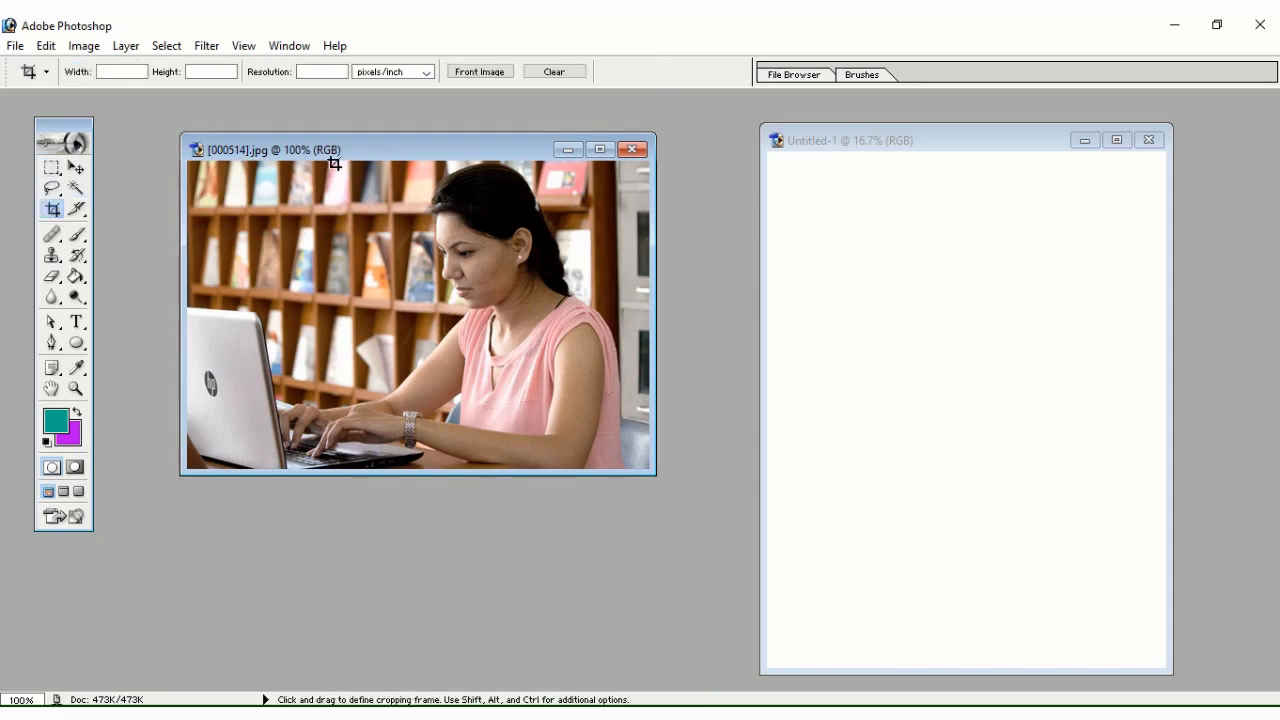
{"action": "left_click_drag", "start_coordinate": [325, 162], "coordinate": [638, 467]}
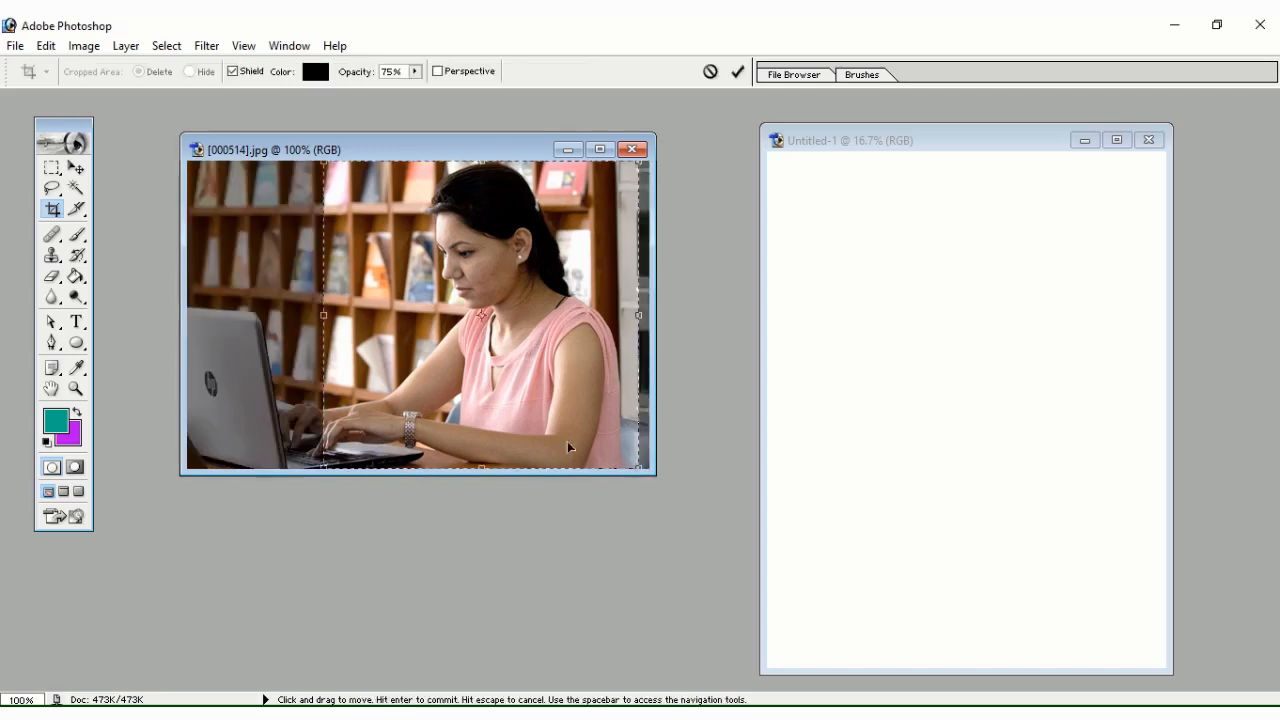
{"action": "left_click_drag", "start_coordinate": [329, 324], "coordinate": [424, 326]}
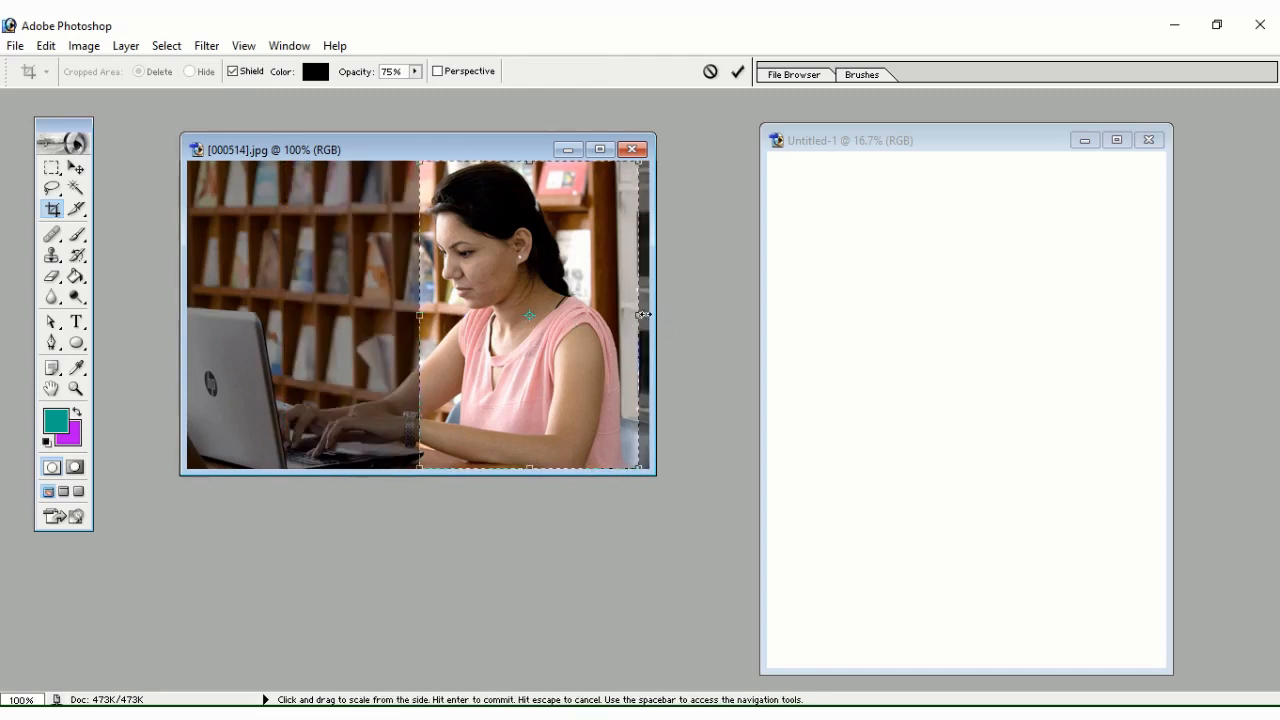
{"action": "left_click_drag", "start_coordinate": [632, 330], "coordinate": [629, 330]}
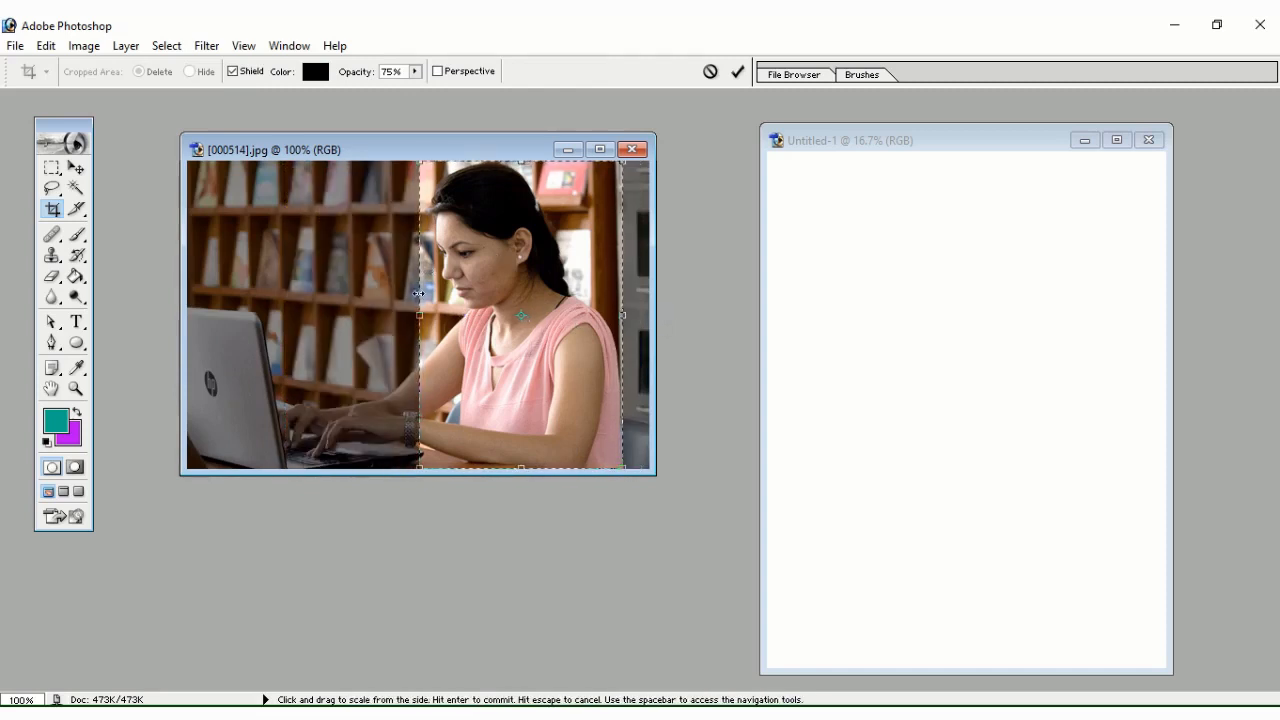
{"action": "left_click_drag", "start_coordinate": [419, 316], "coordinate": [411, 316]}
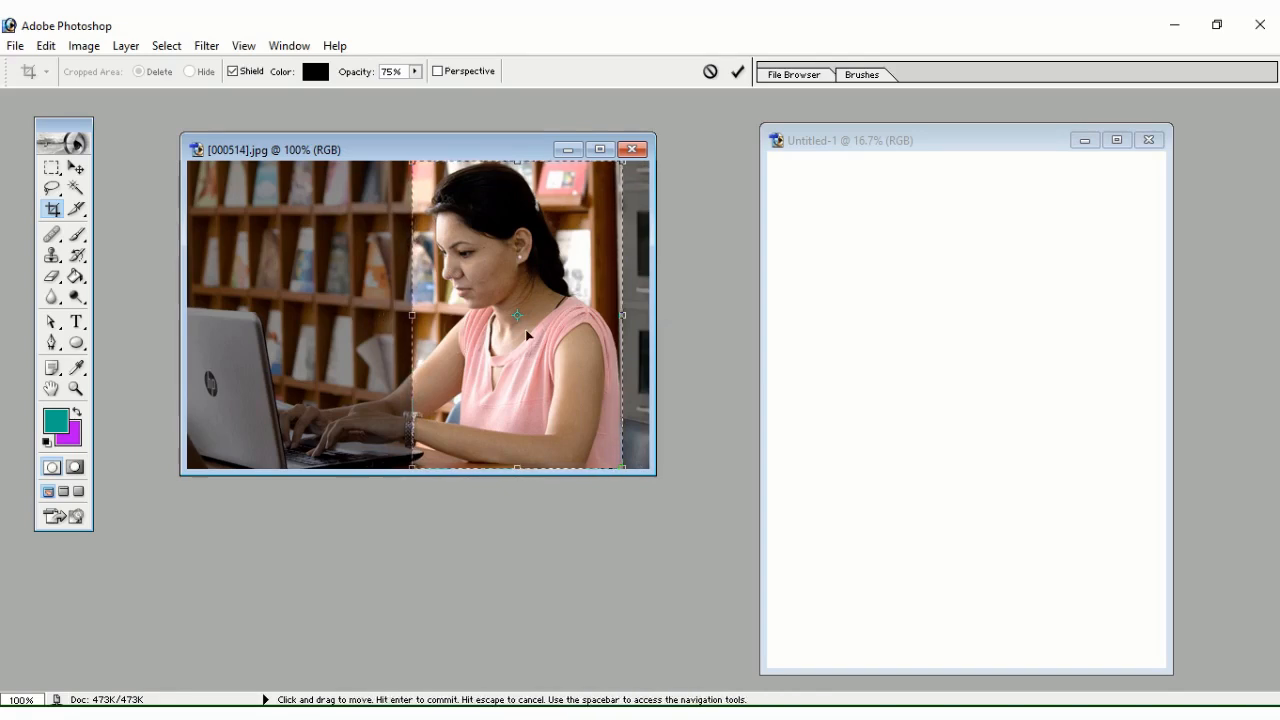
{"action": "key", "text": "Return"}
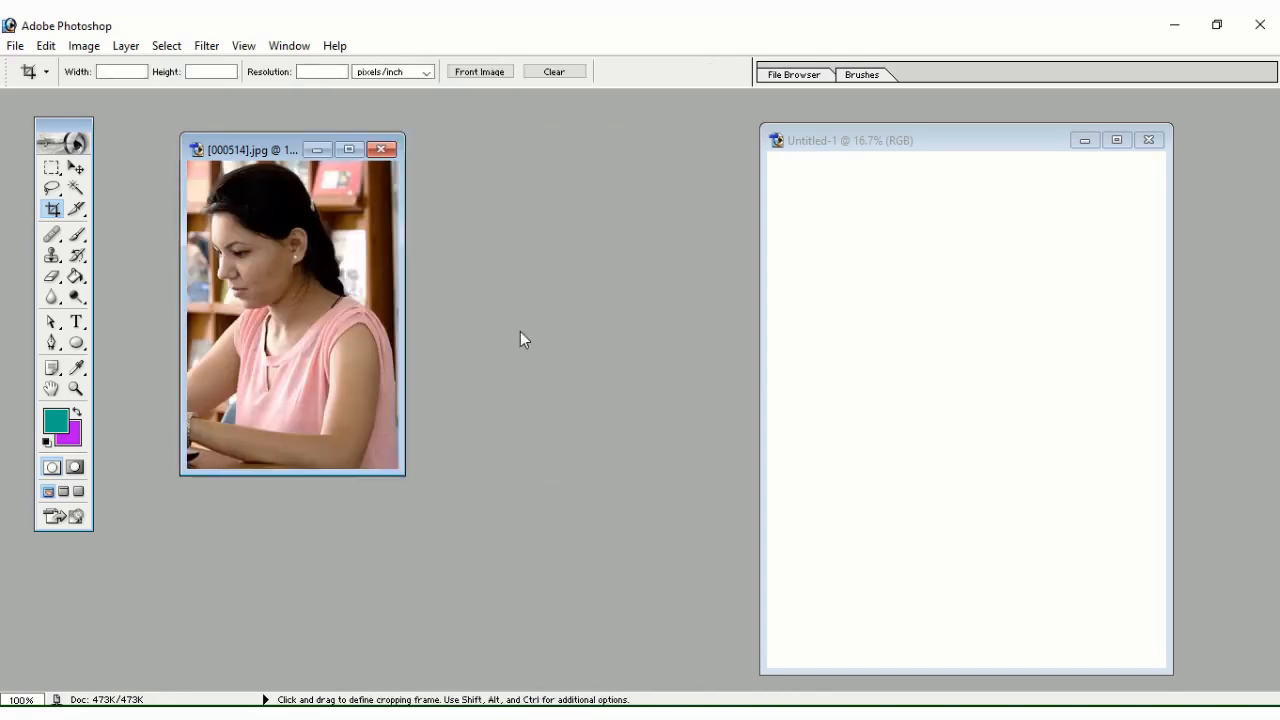
Step: Copy the cropped photo into the blank Letter document with the Move tool and place it in the page's upper middle
{"action": "left_click", "coordinate": [76, 168]}
{"action": "left_click_drag", "start_coordinate": [288, 141], "coordinate": [329, 176]}
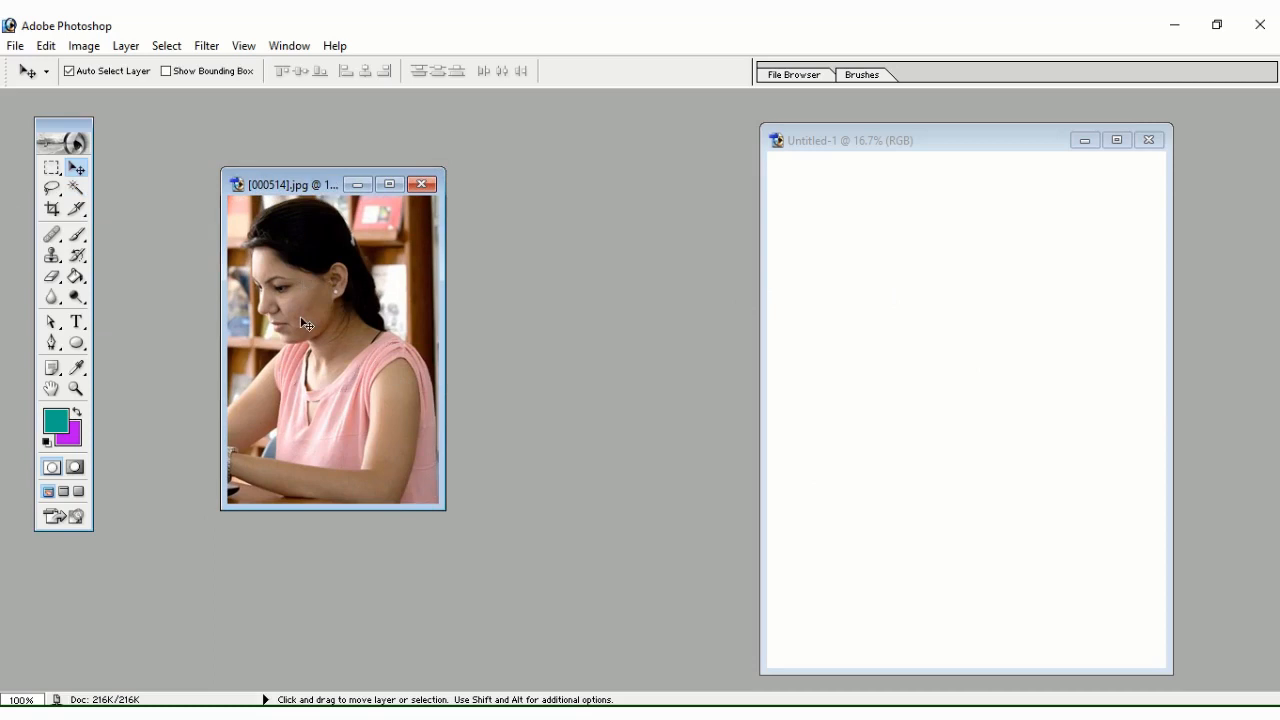
{"action": "left_click_drag", "start_coordinate": [425, 330], "coordinate": [797, 328]}
{"action": "left_click_drag", "start_coordinate": [923, 328], "coordinate": [940, 285]}
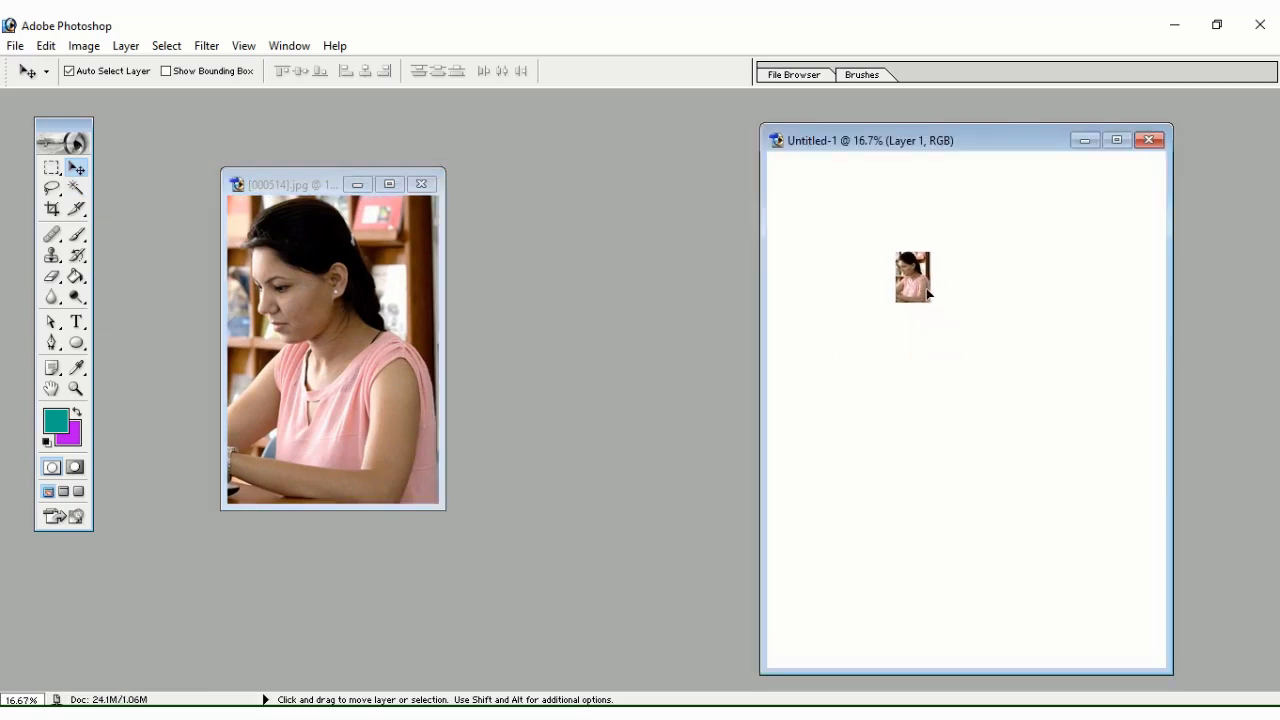
{"action": "left_click", "coordinate": [46, 45]}
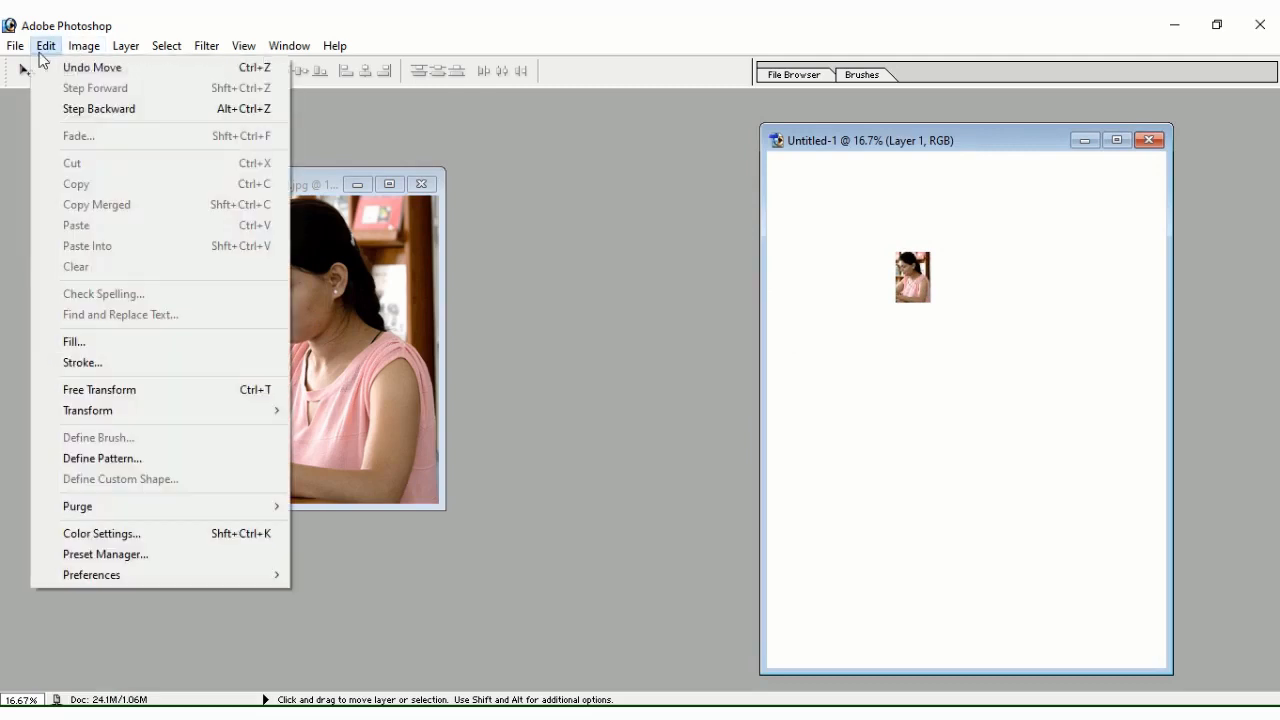
{"action": "left_click", "coordinate": [472, 284]}
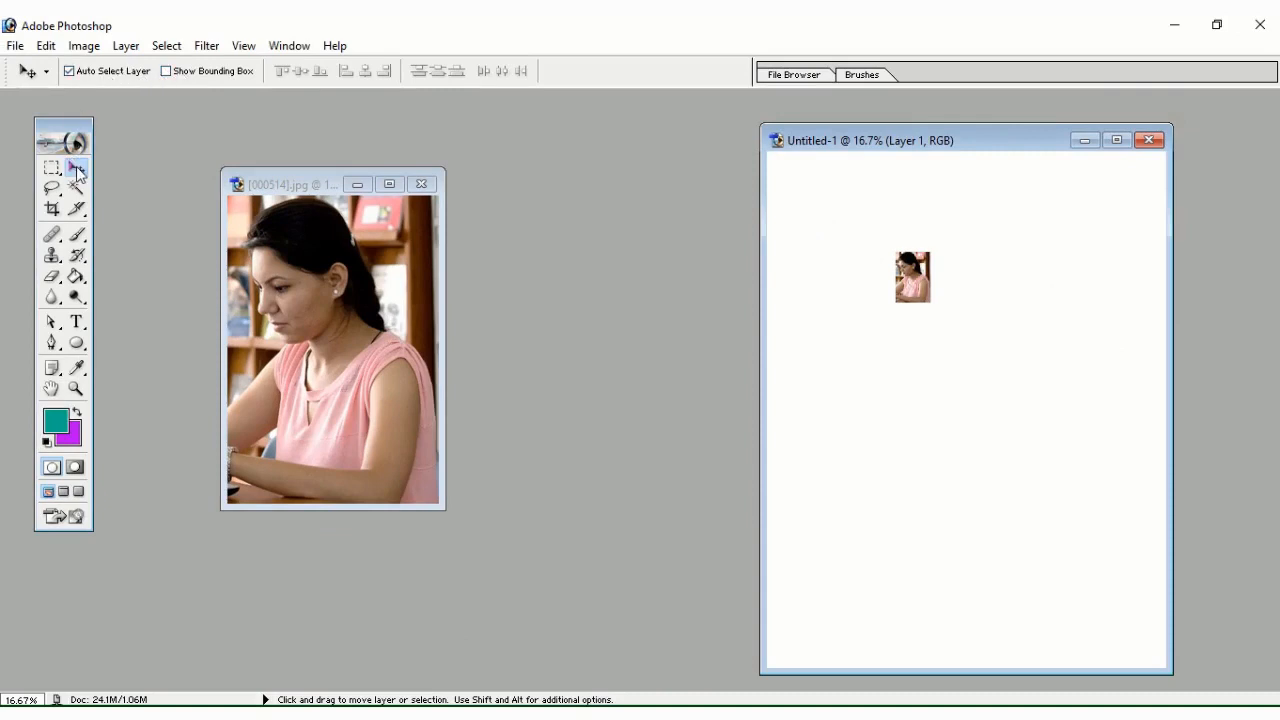
Step: Show the bounding box and enlarge the placed photo to about 929% width and 660% height, positioned in the upper part of the page
{"action": "left_click", "coordinate": [167, 73]}
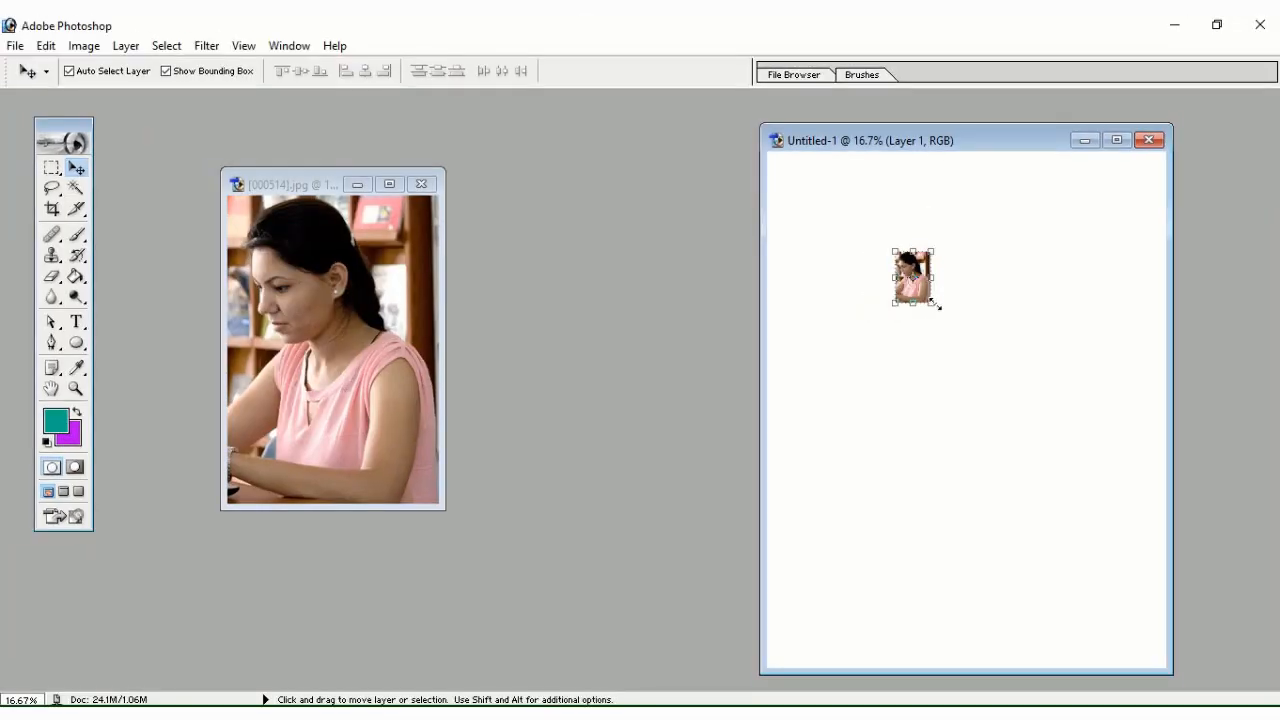
{"action": "left_click_drag", "start_coordinate": [931, 303], "coordinate": [1107, 490]}
{"action": "left_click_drag", "start_coordinate": [1053, 415], "coordinate": [930, 323]}
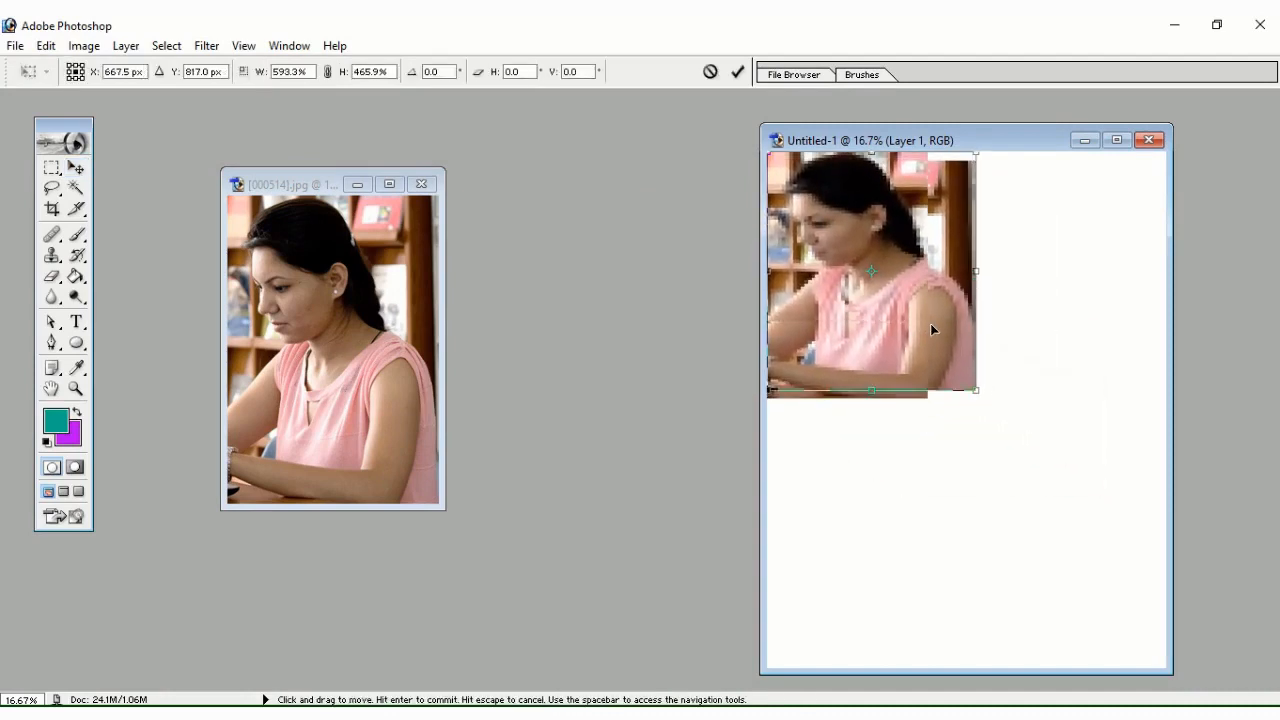
{"action": "left_click_drag", "start_coordinate": [976, 390], "coordinate": [1094, 491]}
{"action": "left_click_drag", "start_coordinate": [1017, 384], "coordinate": [1039, 411]}
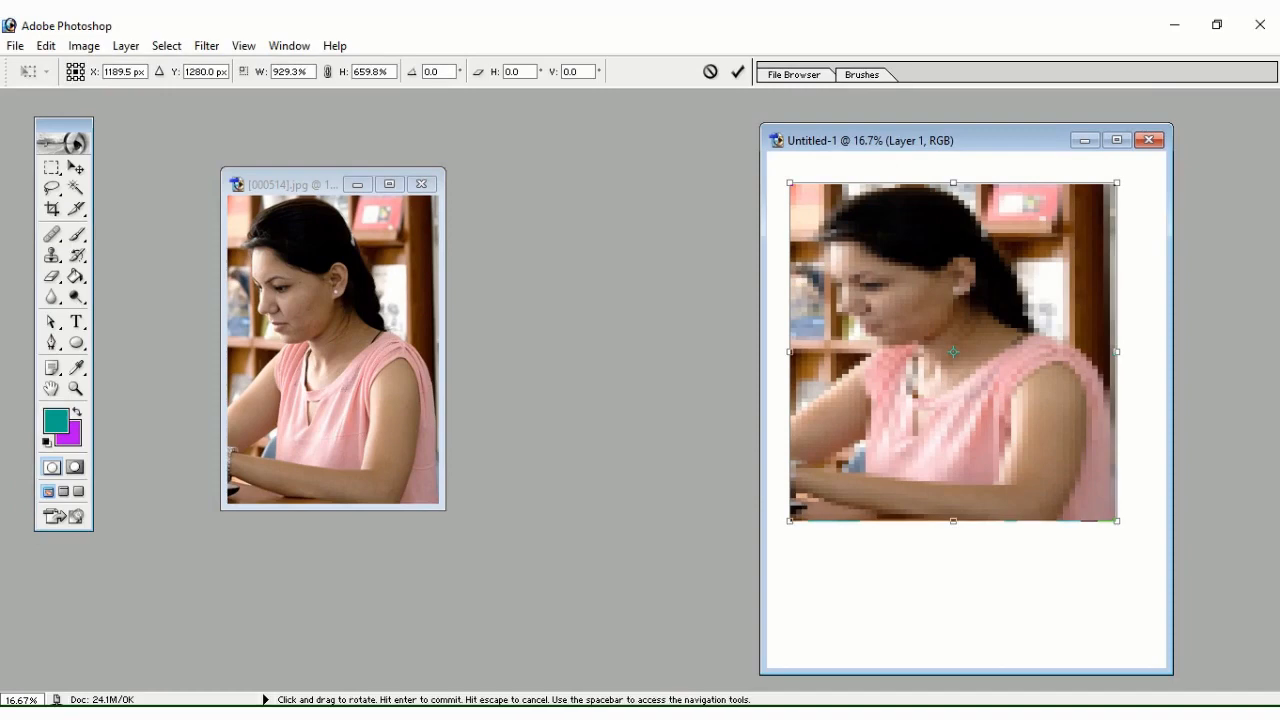
{"action": "key", "text": "Return"}
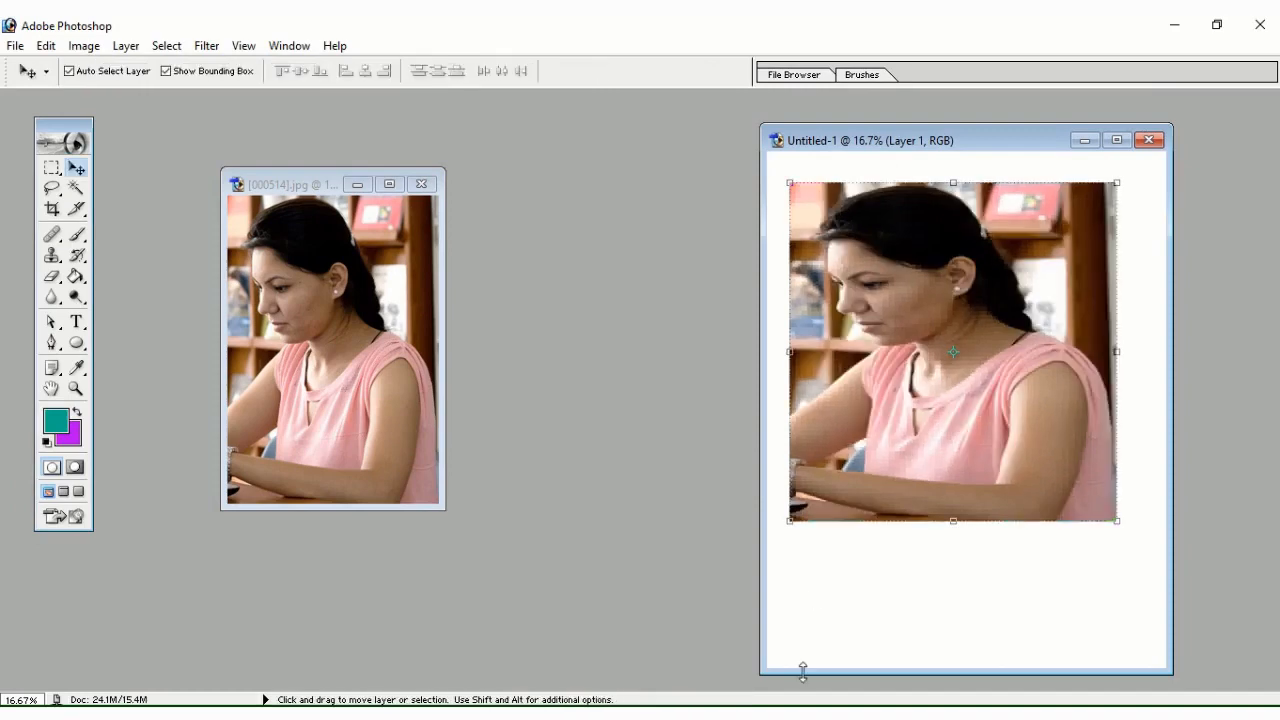
{"action": "left_click_drag", "start_coordinate": [890, 148], "coordinate": [715, 140]}
{"action": "mouse_move", "coordinate": [825, 426]}
{"action": "left_mouse_down"}
{"action": "mouse_move", "coordinate": [828, 412]}
{"action": "mouse_move", "coordinate": [802, 400]}
{"action": "mouse_move", "coordinate": [833, 421]}
{"action": "left_mouse_up"}
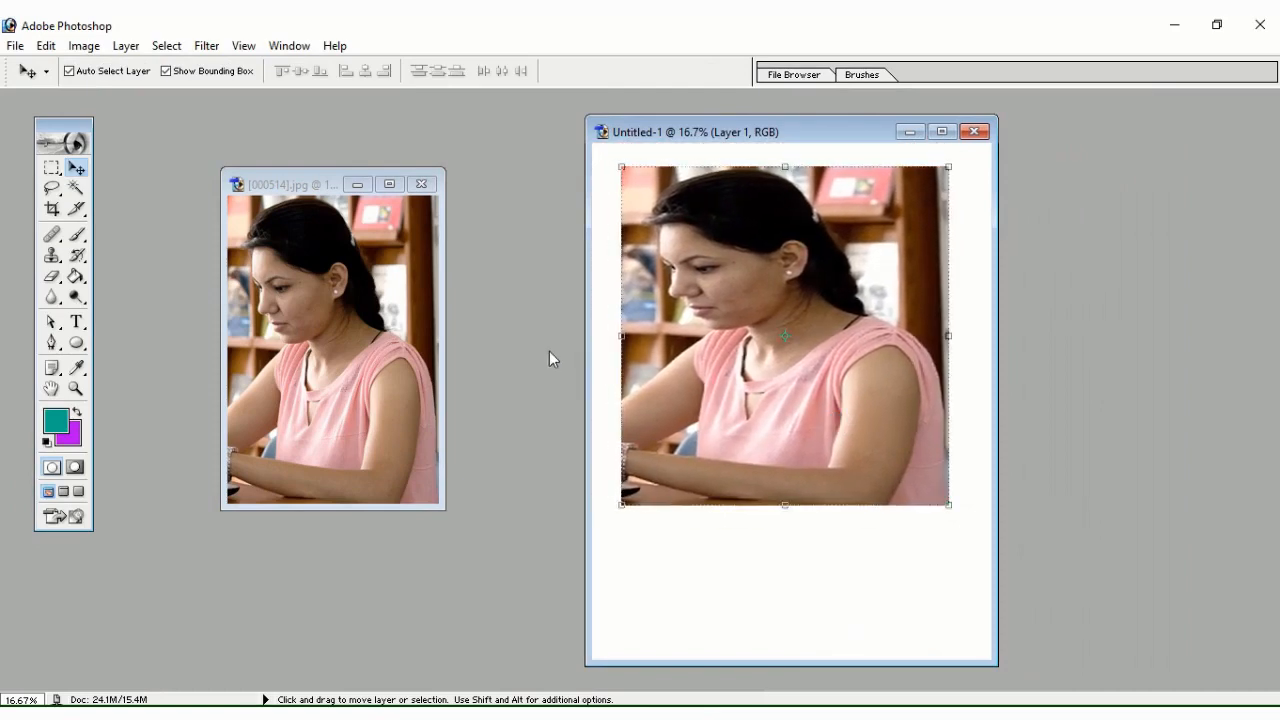
Step: Preview the Letter page for printing, turn off centering, offset it about 0.082 inches from the top and 0.043 from the left, and proceed despite clipping
{"action": "left_click", "coordinate": [14, 46]}
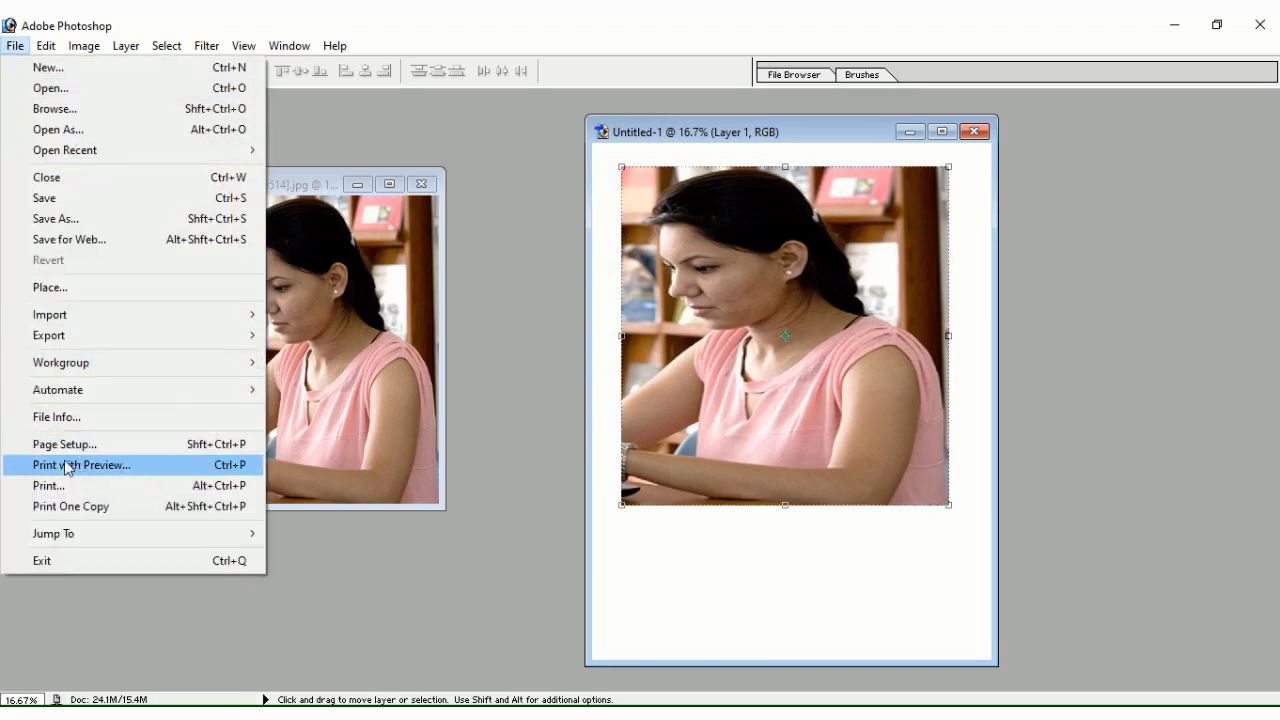
{"action": "left_click", "coordinate": [762, 390]}
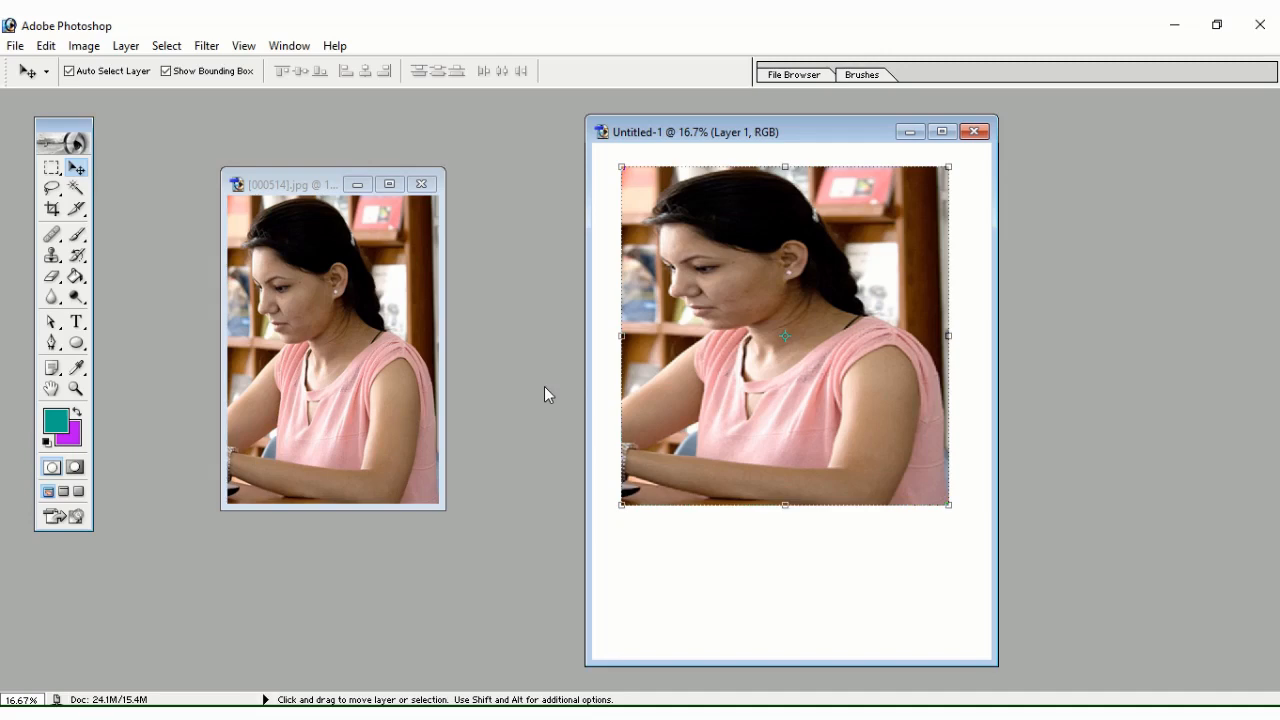
{"action": "key", "text": "ctrl+p"}
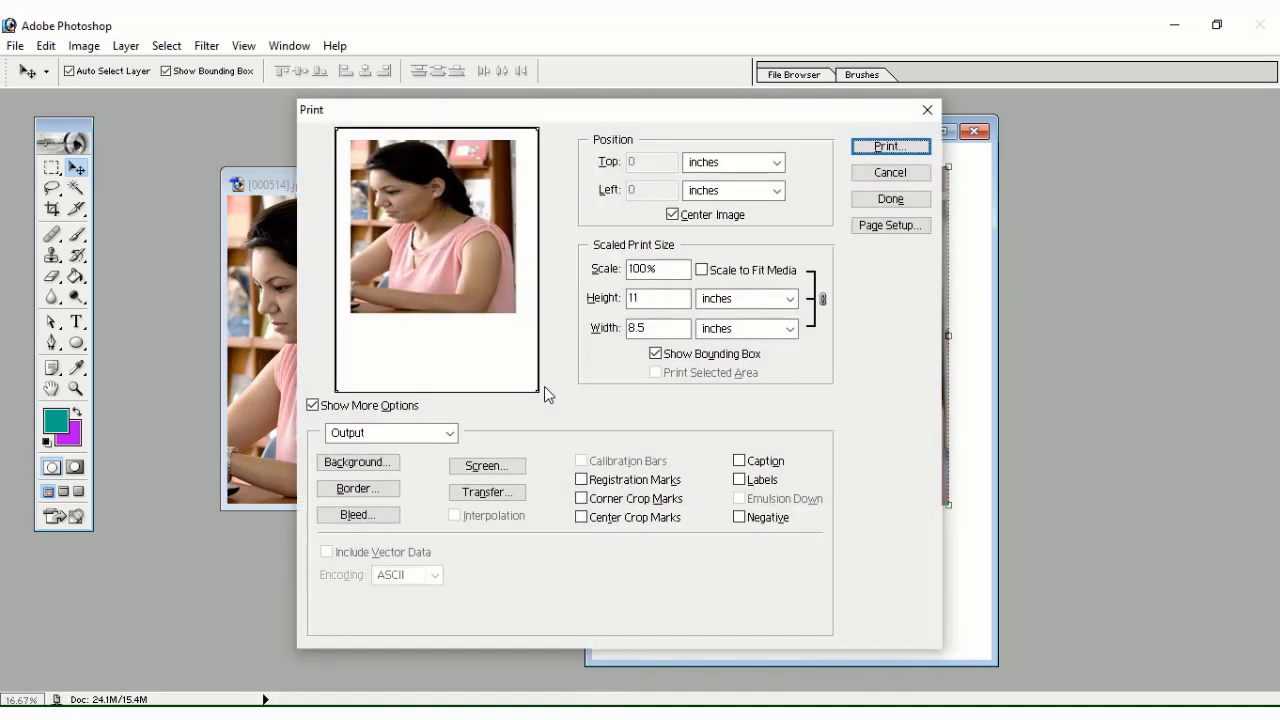
{"action": "left_click_drag", "start_coordinate": [660, 116], "coordinate": [671, 124]}
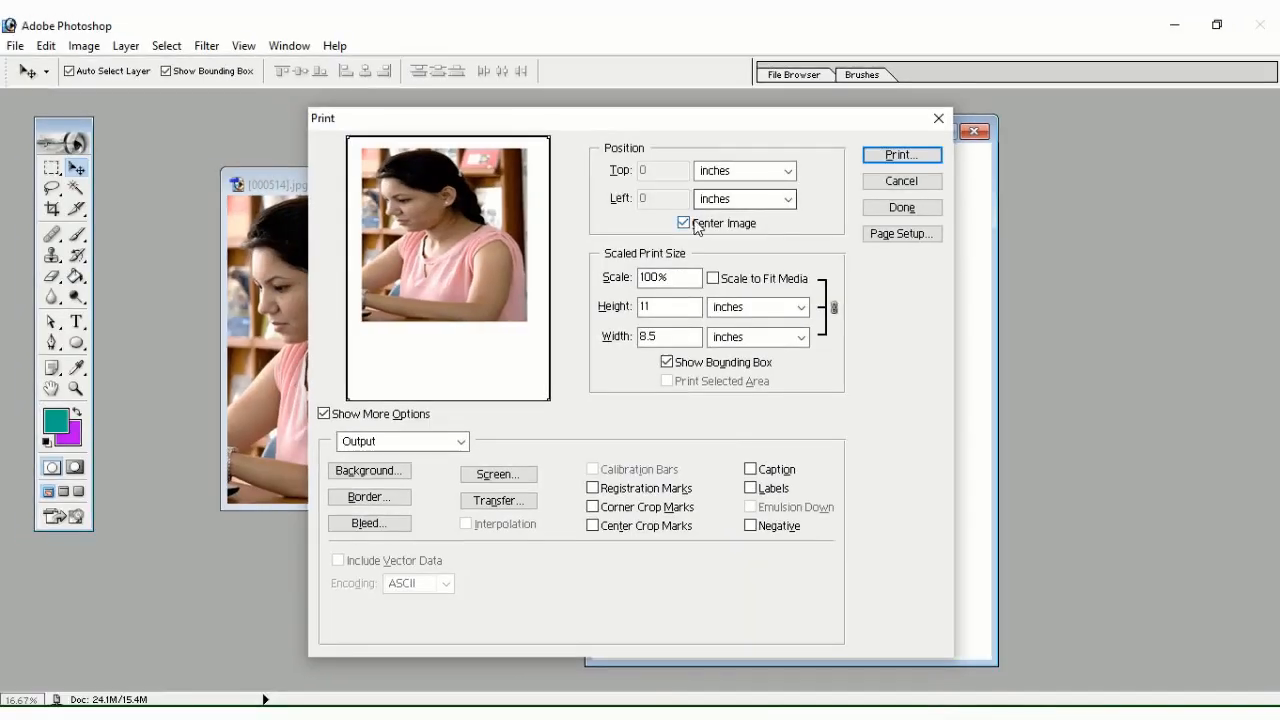
{"action": "left_click", "coordinate": [645, 246]}
{"action": "left_click_drag", "start_coordinate": [453, 245], "coordinate": [439, 228]}
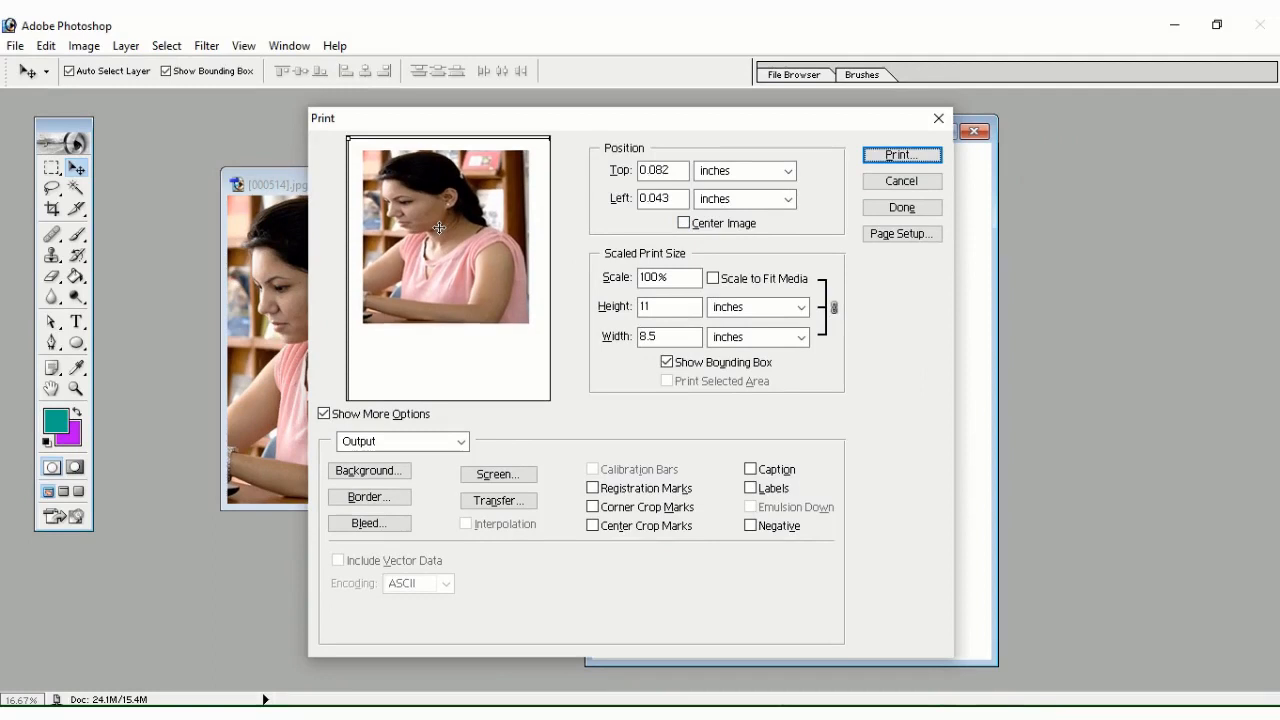
{"action": "left_click", "coordinate": [901, 155]}
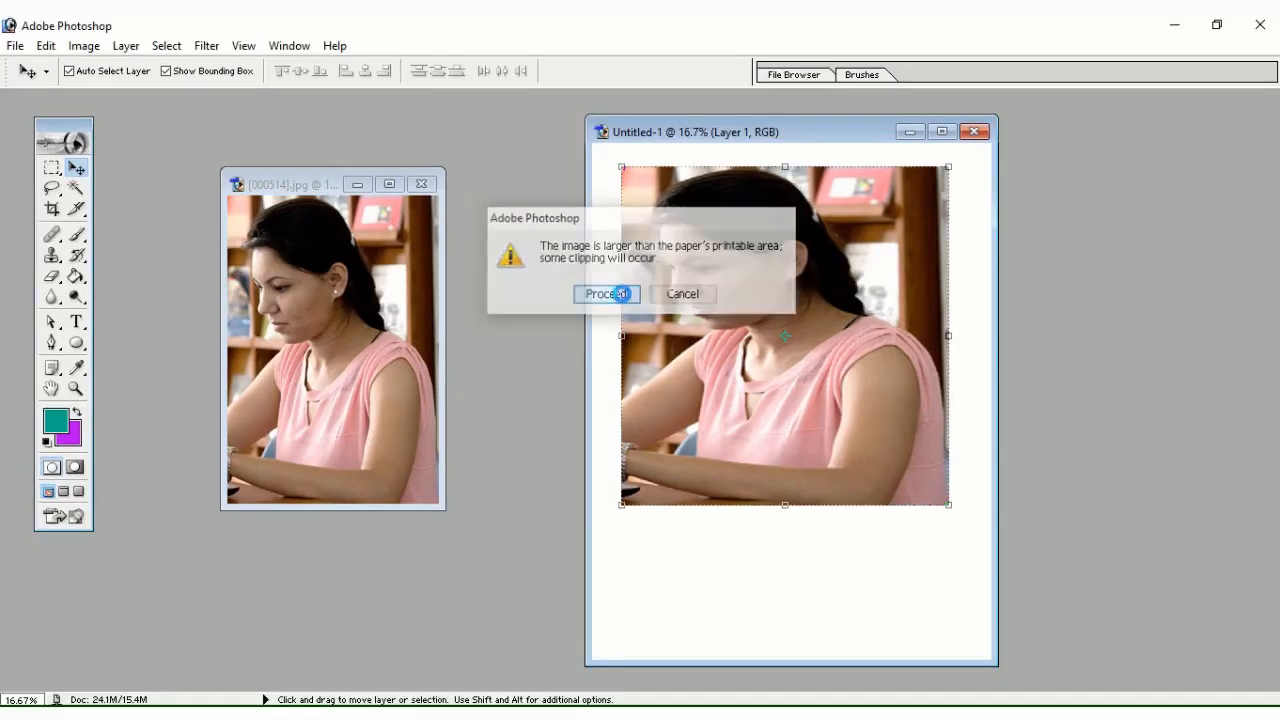
{"action": "left_click", "coordinate": [622, 298]}
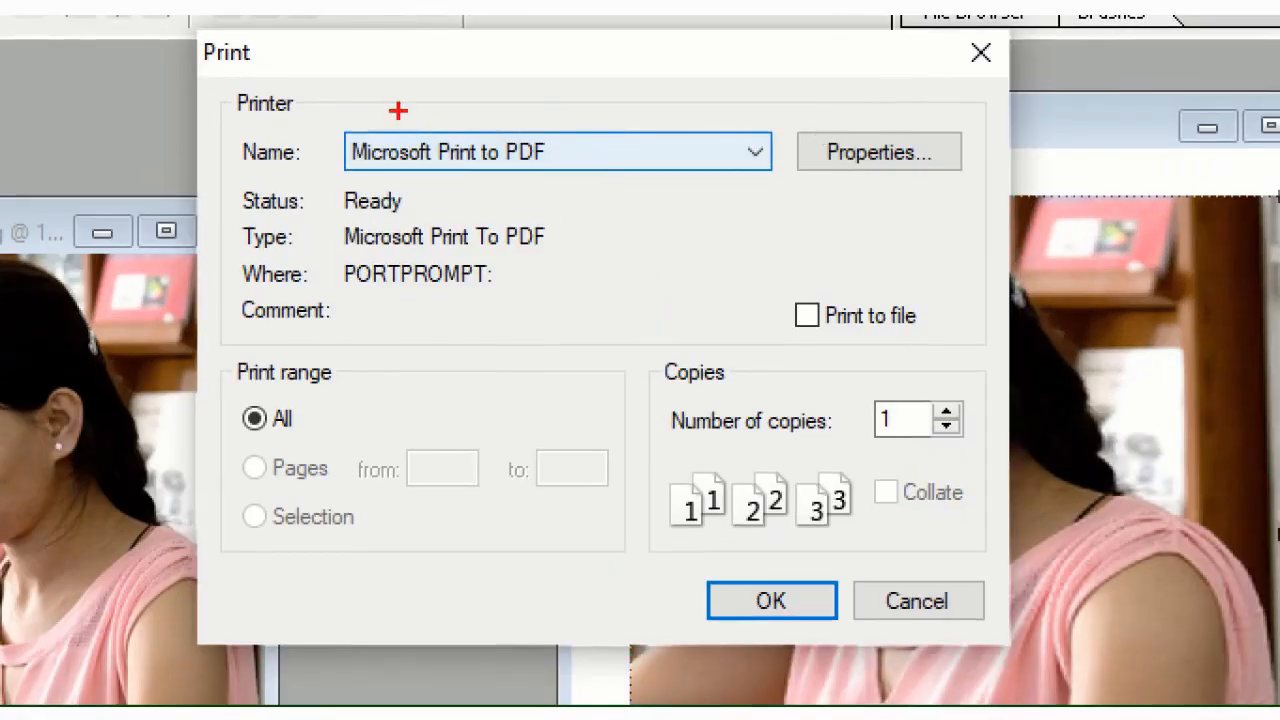
{"action": "mouse_move", "coordinate": [377, 117]}
{"action": "left_mouse_down"}
{"action": "mouse_move", "coordinate": [844, 98]}
{"action": "mouse_move", "coordinate": [849, 195]}
{"action": "mouse_move", "coordinate": [809, 229]}
{"action": "mouse_move", "coordinate": [433, 232]}
{"action": "mouse_move", "coordinate": [287, 186]}
{"action": "mouse_move", "coordinate": [328, 97]}
{"action": "mouse_move", "coordinate": [458, 100]}
{"action": "left_mouse_up"}
{"action": "mouse_move", "coordinate": [1004, 130]}
{"action": "left_mouse_down"}
{"action": "mouse_move", "coordinate": [958, 155]}
{"action": "mouse_move", "coordinate": [964, 134]}
{"action": "mouse_move", "coordinate": [993, 176]}
{"action": "left_mouse_up"}
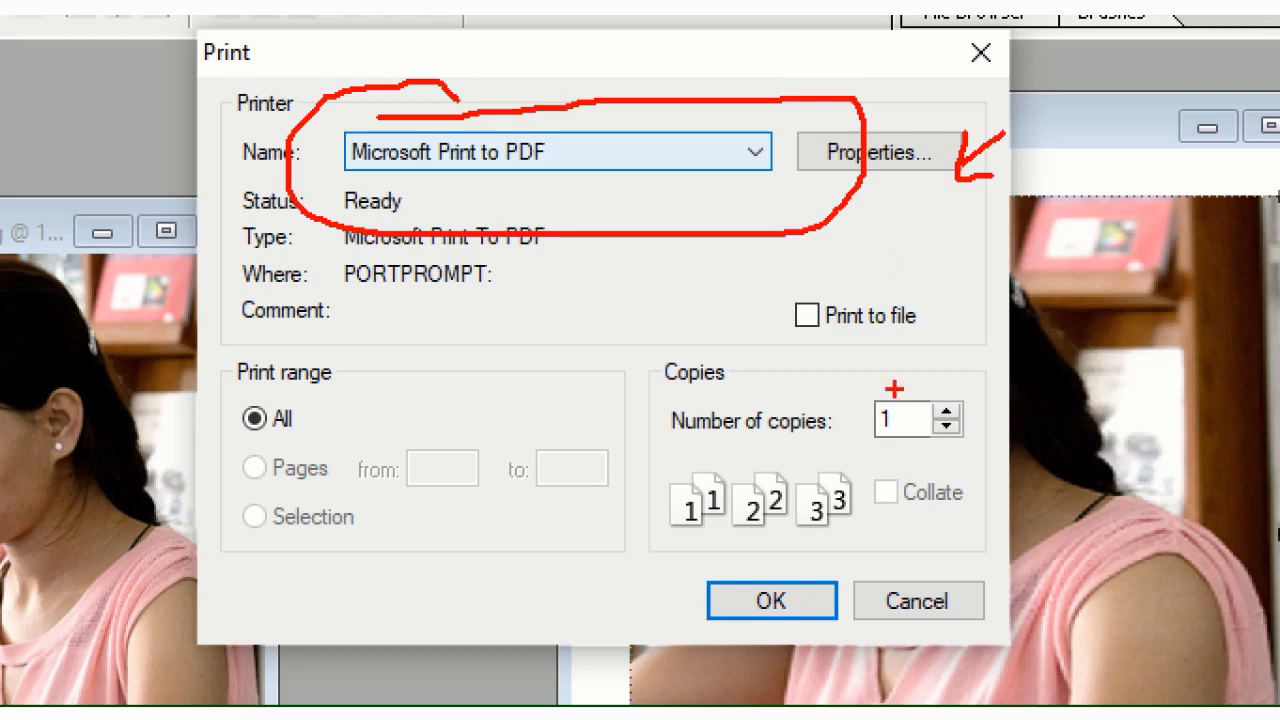
{"action": "mouse_move", "coordinate": [892, 384]}
{"action": "left_mouse_down"}
{"action": "mouse_move", "coordinate": [868, 417]}
{"action": "mouse_move", "coordinate": [877, 440]}
{"action": "mouse_move", "coordinate": [915, 431]}
{"action": "mouse_move", "coordinate": [888, 386]}
{"action": "left_mouse_up"}
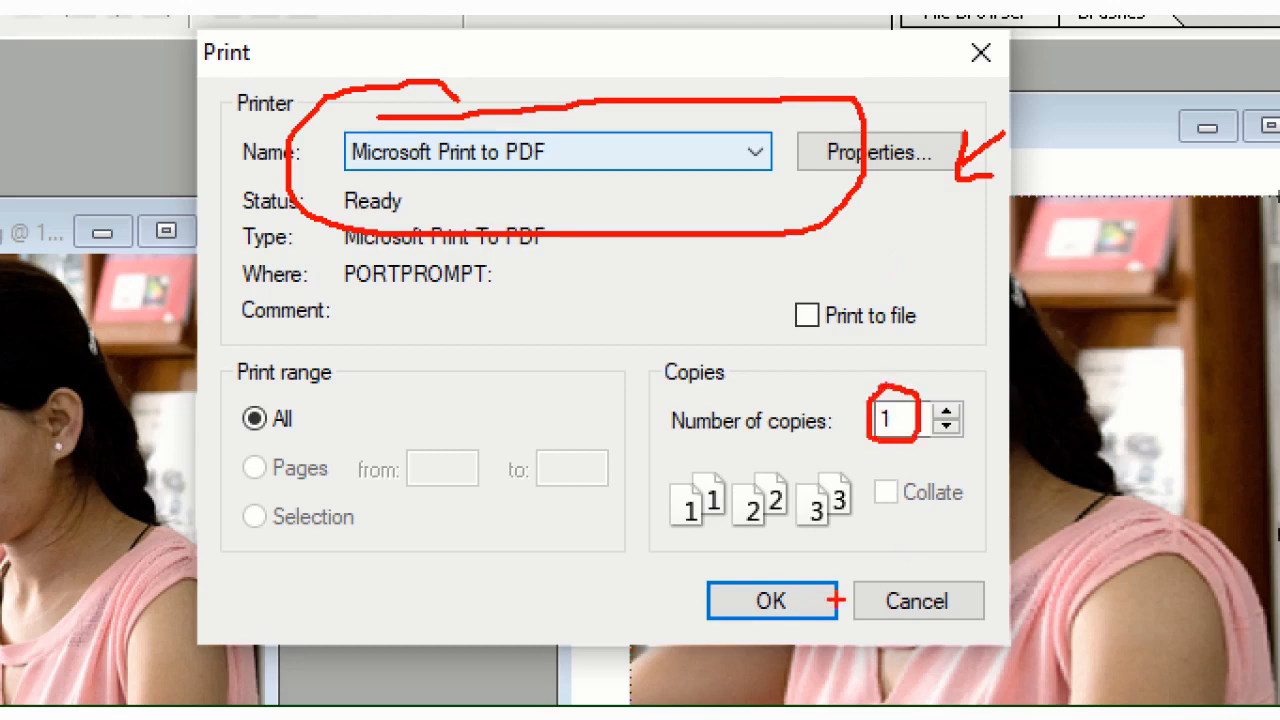
{"action": "mouse_move", "coordinate": [742, 552]}
{"action": "left_mouse_down"}
{"action": "mouse_move", "coordinate": [658, 578]}
{"action": "mouse_move", "coordinate": [740, 648]}
{"action": "mouse_move", "coordinate": [876, 598]}
{"action": "mouse_move", "coordinate": [748, 554]}
{"action": "left_mouse_up"}
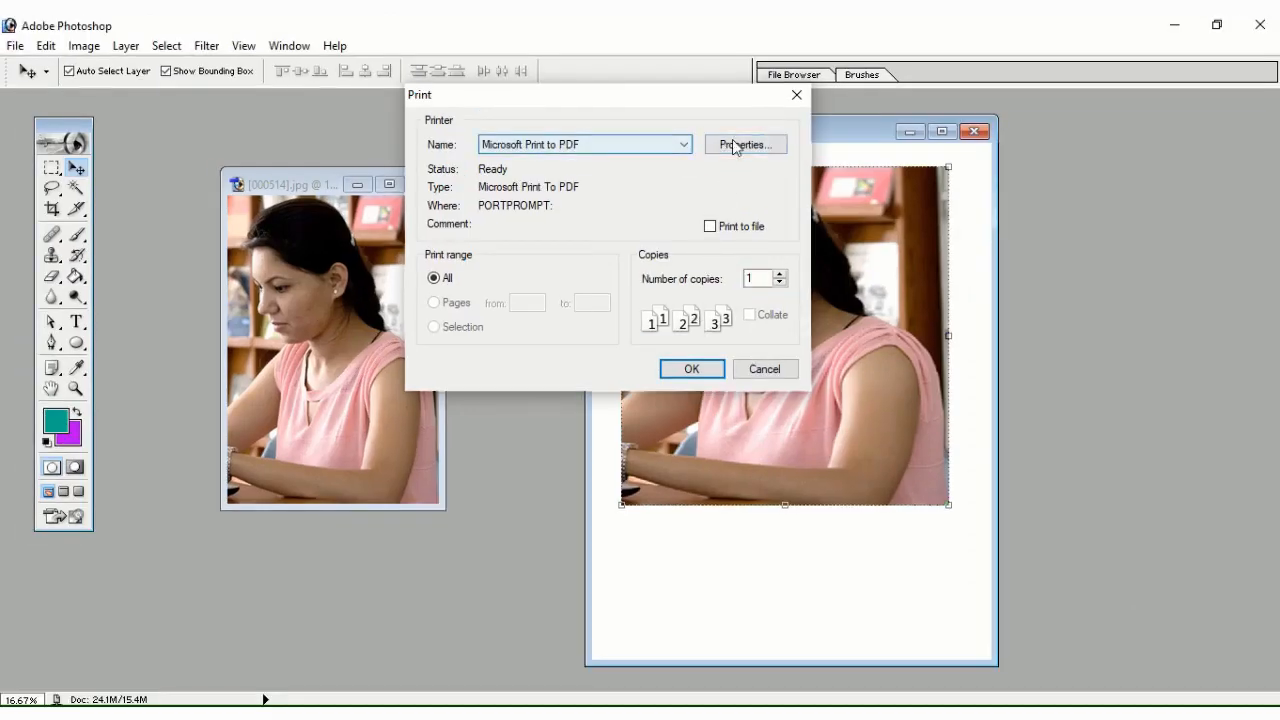
Step: Select Send To OneNote 16 as the printer, check its layout properties without changing them, and raise the number of copies
{"action": "left_click", "coordinate": [688, 144]}
{"action": "left_click", "coordinate": [600, 209]}
{"action": "left_click", "coordinate": [711, 150]}
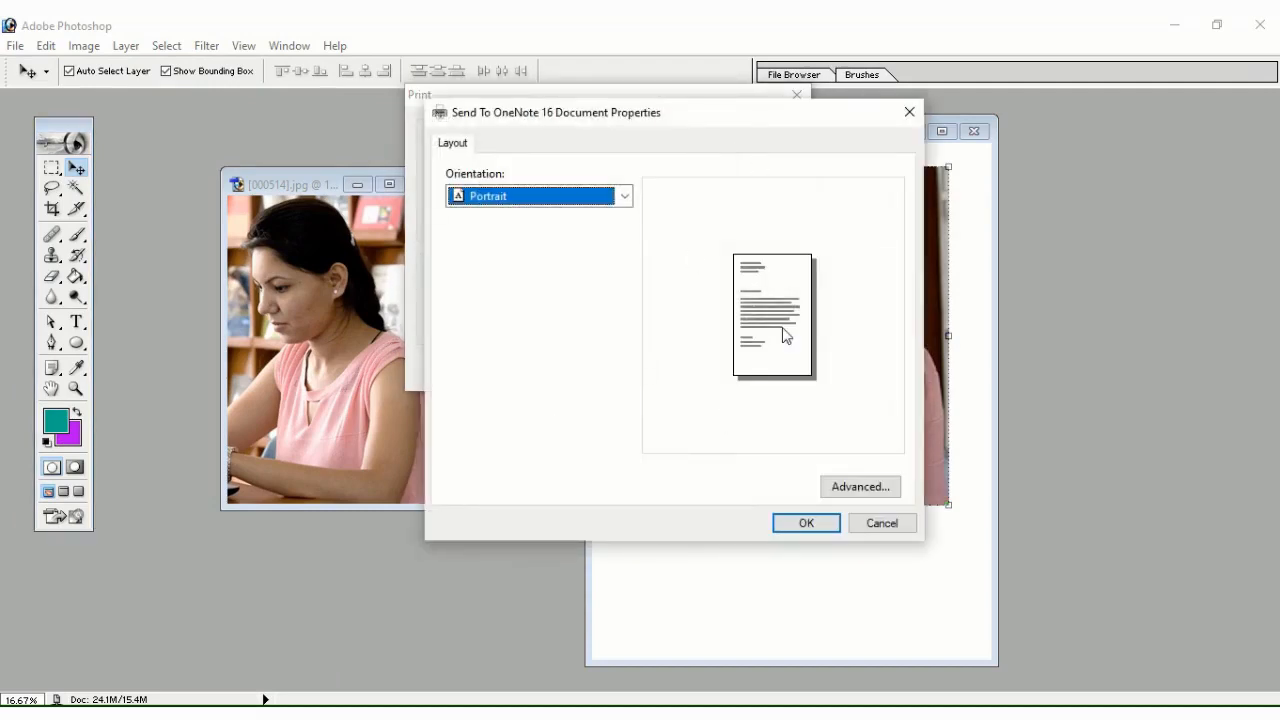
{"action": "left_click", "coordinate": [884, 528]}
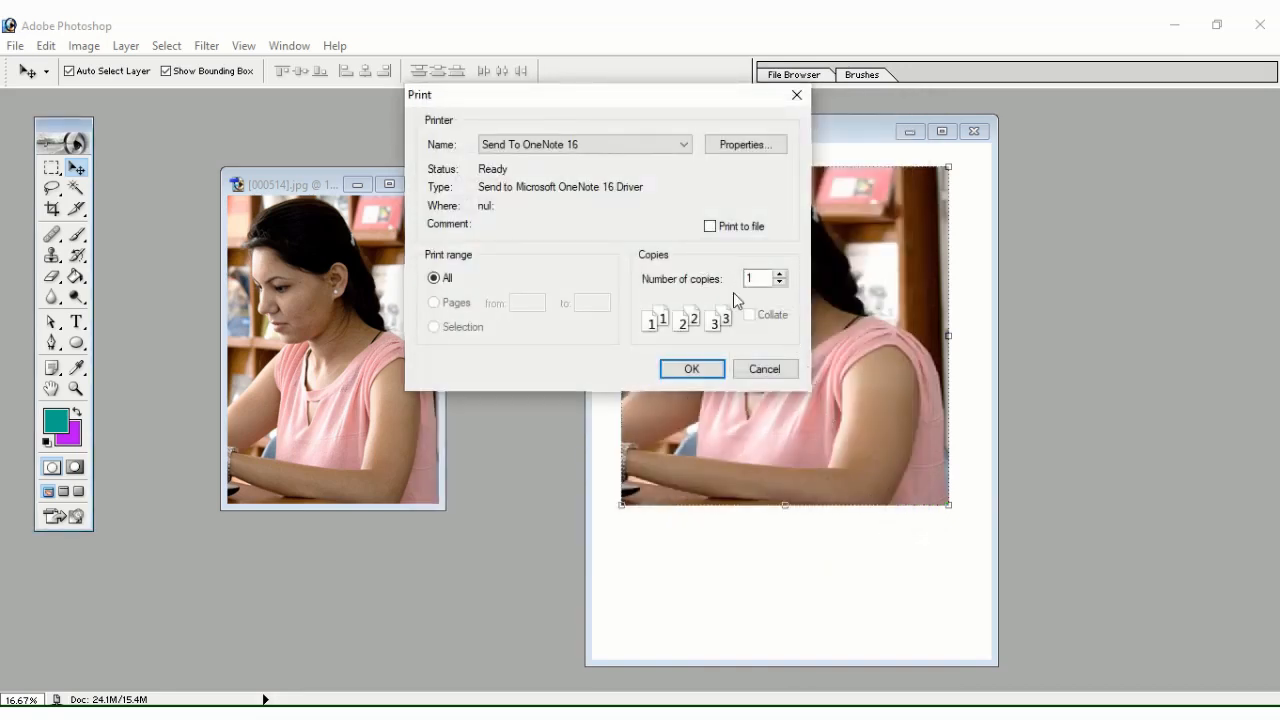
{"action": "left_click", "coordinate": [780, 274]}
{"action": "left_click", "coordinate": [780, 274]}
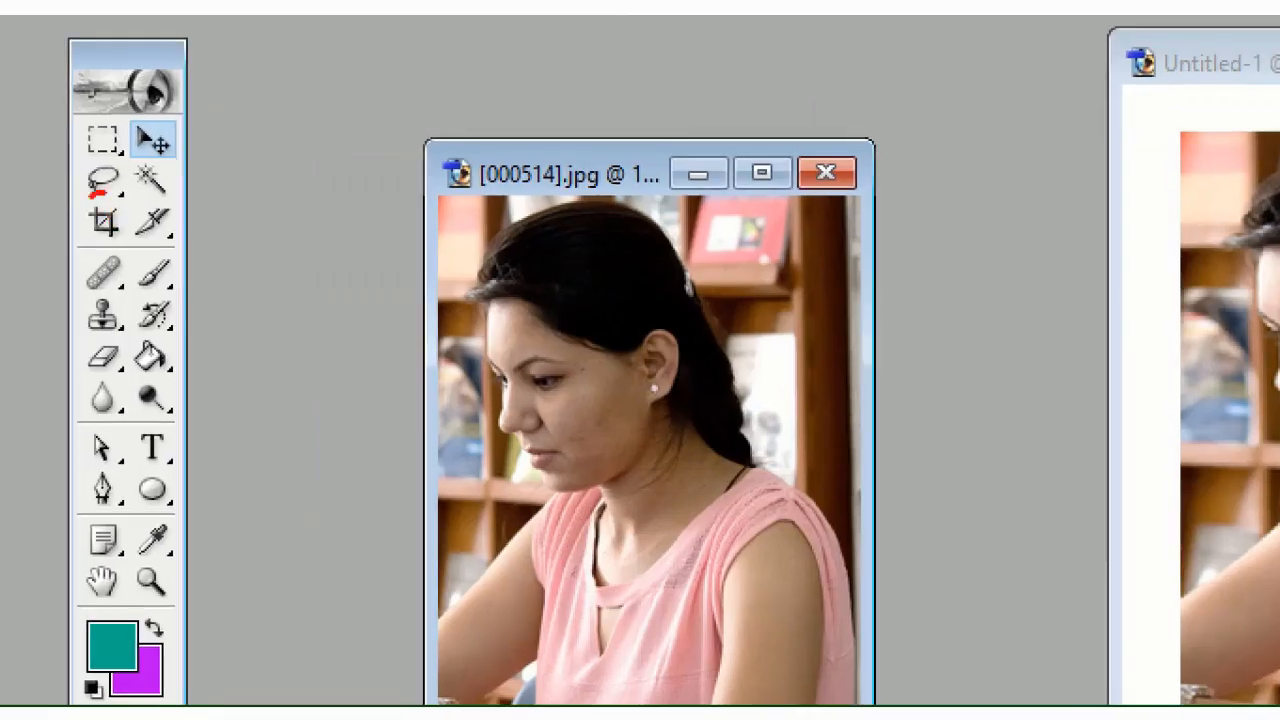
{"action": "mouse_move", "coordinate": [73, 242]}
{"action": "left_mouse_down"}
{"action": "mouse_move", "coordinate": [135, 251]}
{"action": "mouse_move", "coordinate": [152, 206]}
{"action": "mouse_move", "coordinate": [138, 180]}
{"action": "mouse_move", "coordinate": [90, 192]}
{"action": "left_mouse_up"}
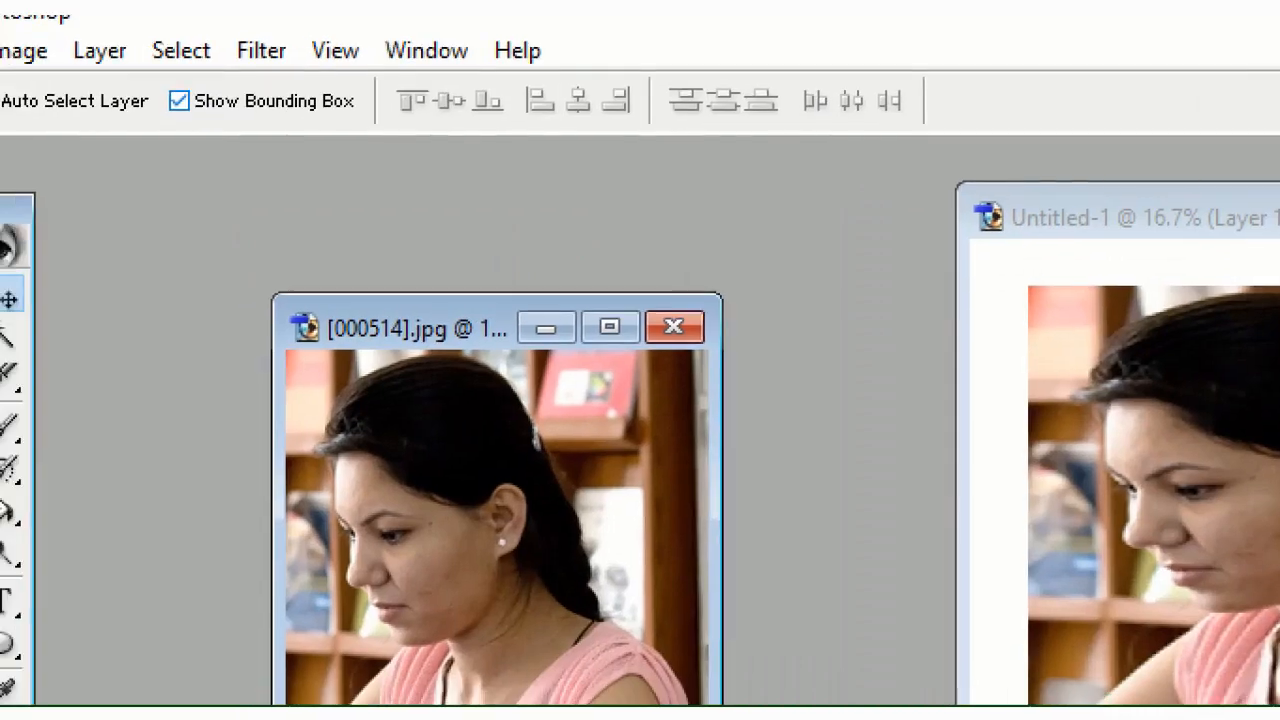
{"action": "left_click_drag", "start_coordinate": [155, 72], "coordinate": [145, 124]}
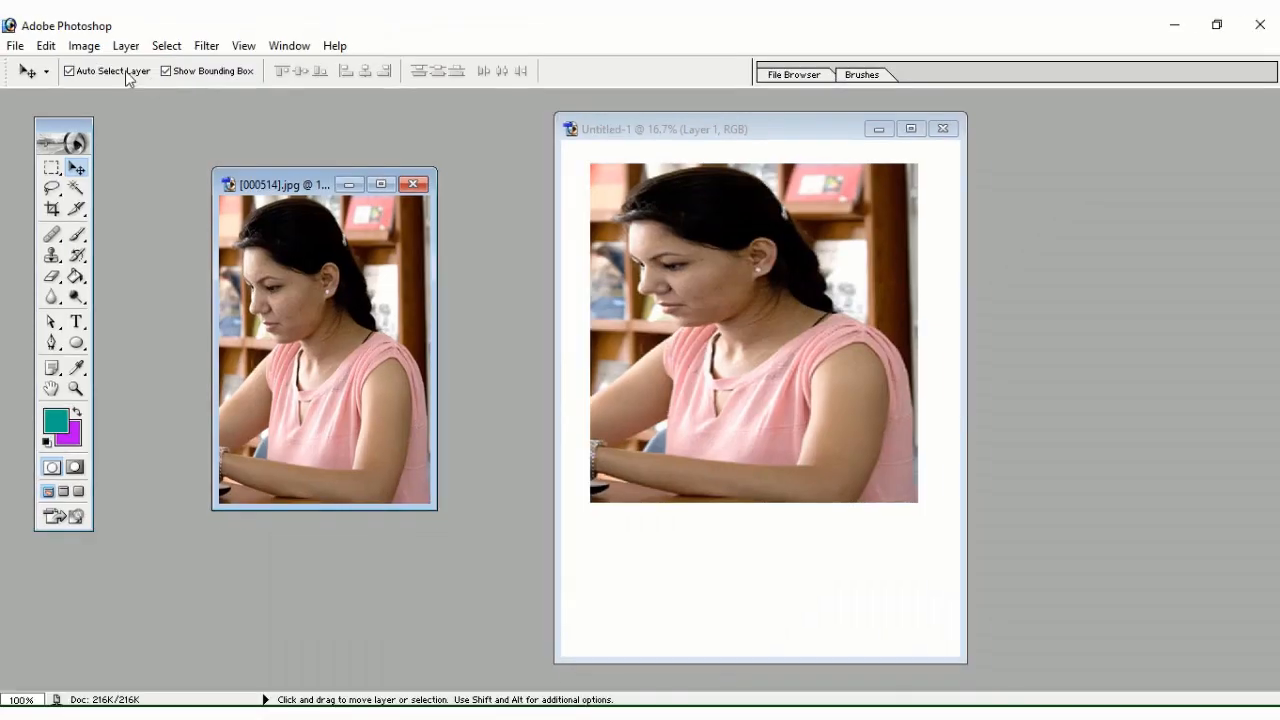
Step: Review the new document settings and close them without creating a document
{"action": "left_click", "coordinate": [18, 47]}
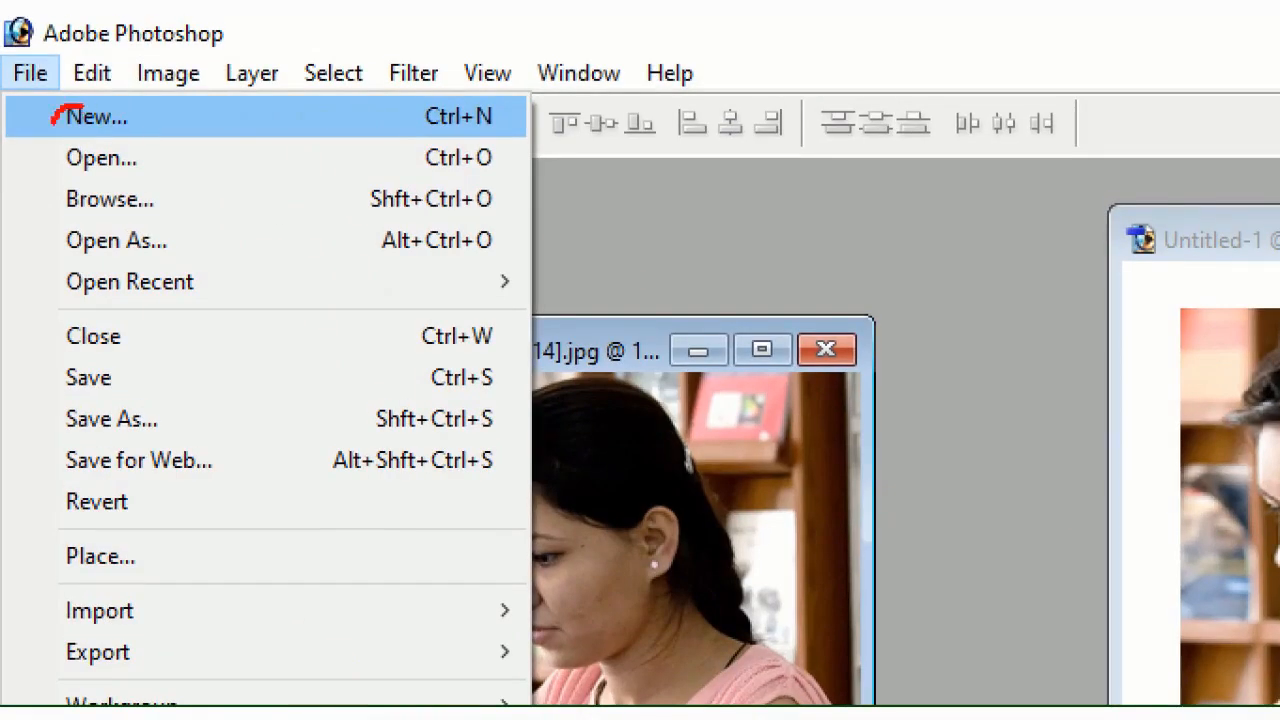
{"action": "mouse_move", "coordinate": [53, 122]}
{"action": "left_mouse_down"}
{"action": "mouse_move", "coordinate": [286, 150]}
{"action": "mouse_move", "coordinate": [568, 110]}
{"action": "mouse_move", "coordinate": [290, 72]}
{"action": "mouse_move", "coordinate": [82, 95]}
{"action": "left_mouse_up"}
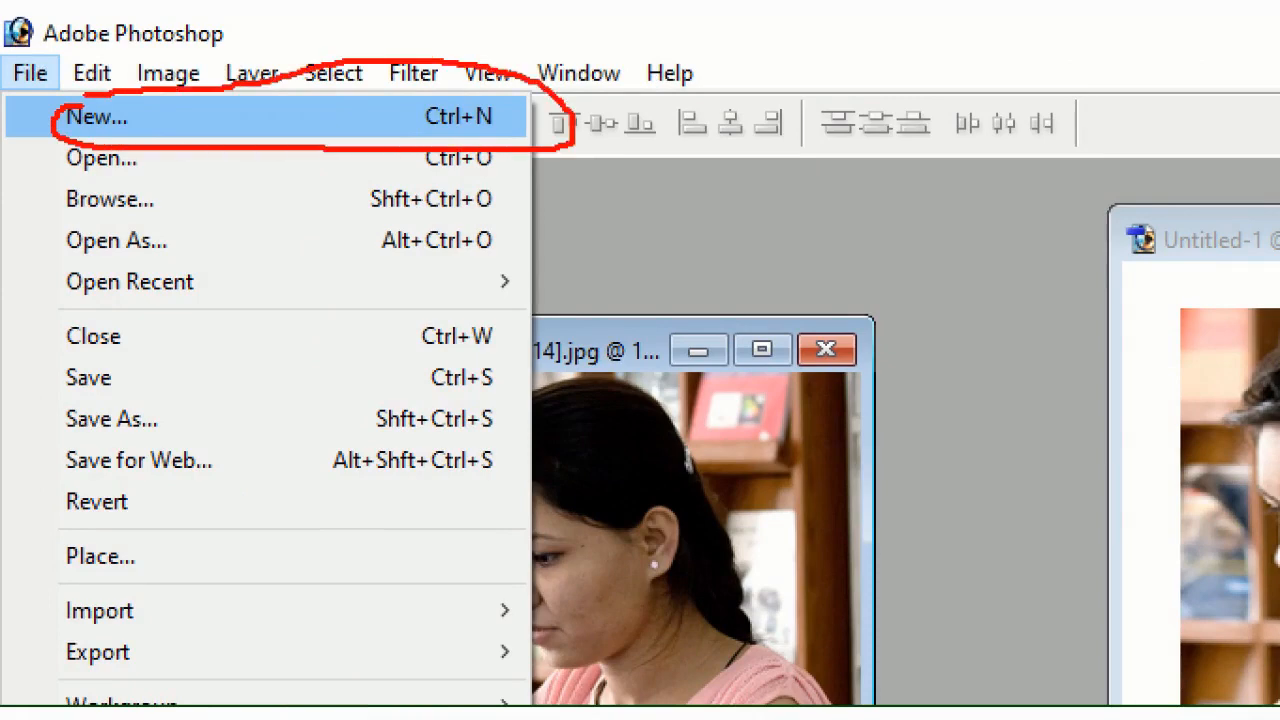
{"action": "mouse_move", "coordinate": [406, 114]}
{"action": "left_mouse_down"}
{"action": "mouse_move", "coordinate": [553, 120]}
{"action": "mouse_move", "coordinate": [498, 100]}
{"action": "mouse_move", "coordinate": [416, 108]}
{"action": "left_mouse_up"}
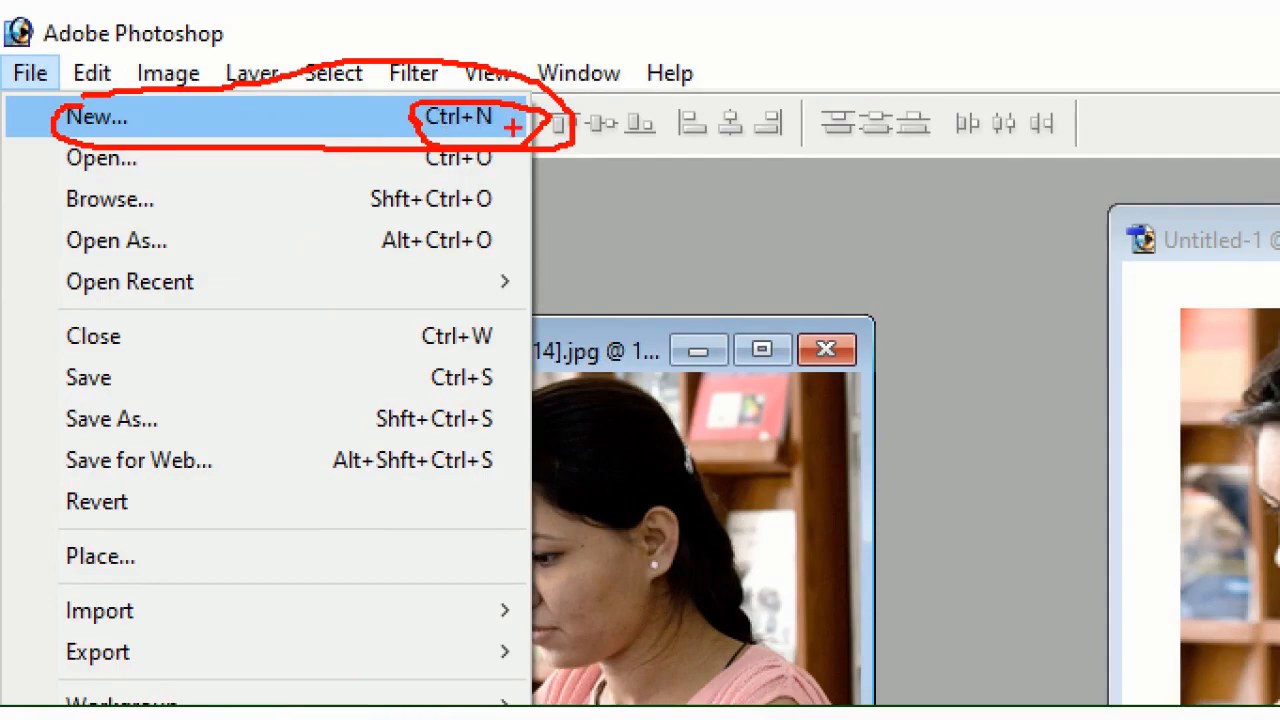
{"action": "left_click", "coordinate": [510, 130]}
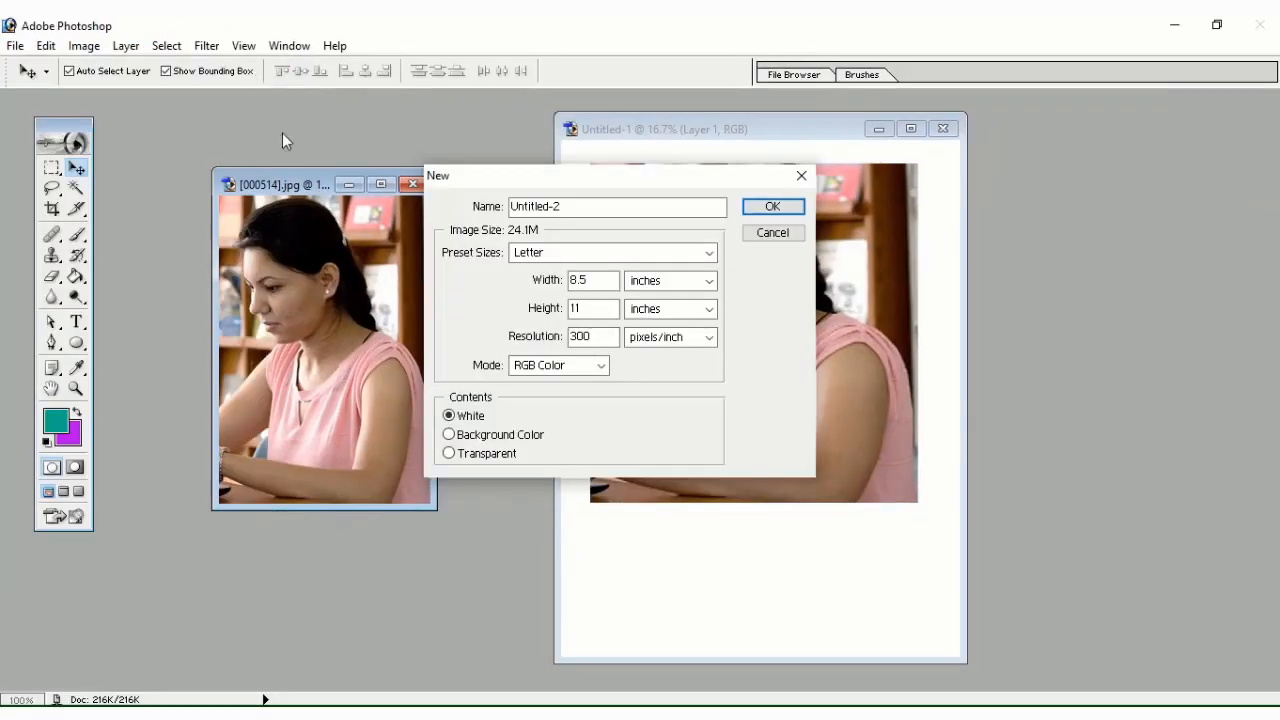
{"action": "left_click", "coordinate": [771, 231]}
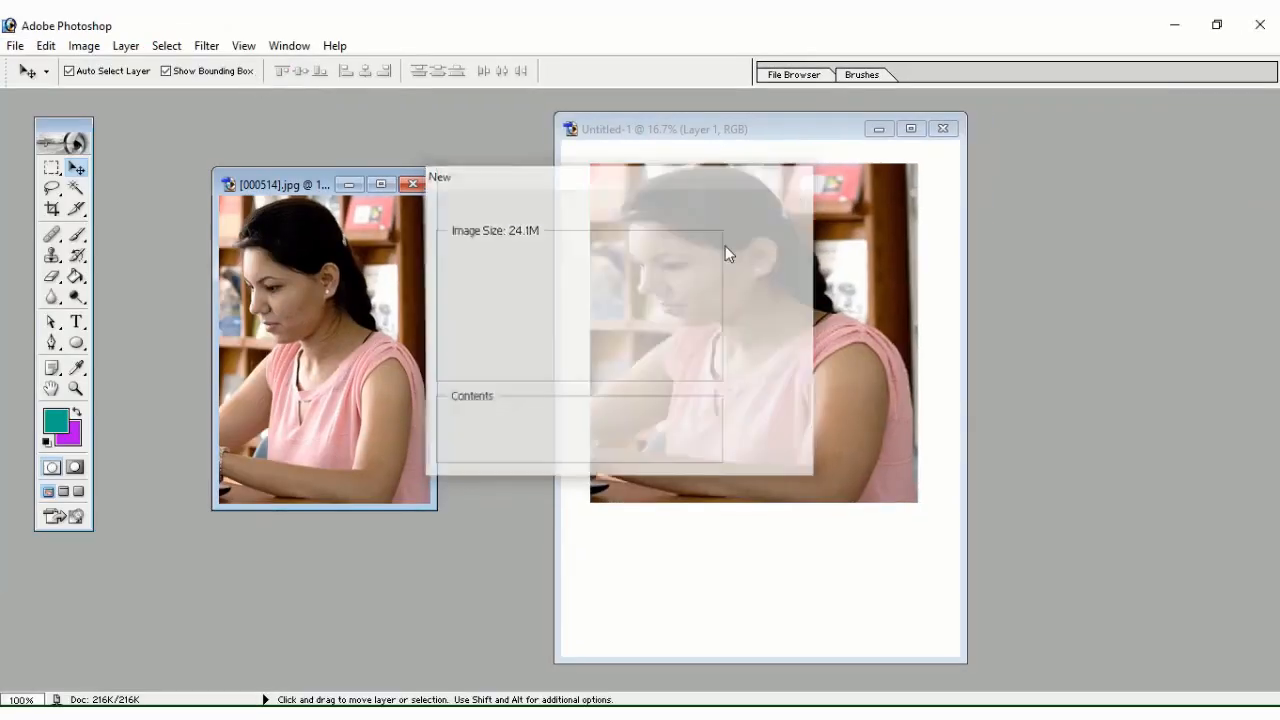
Step: Activate the Letter document and move its window closer to the cropped photo
{"action": "left_click", "coordinate": [751, 134]}
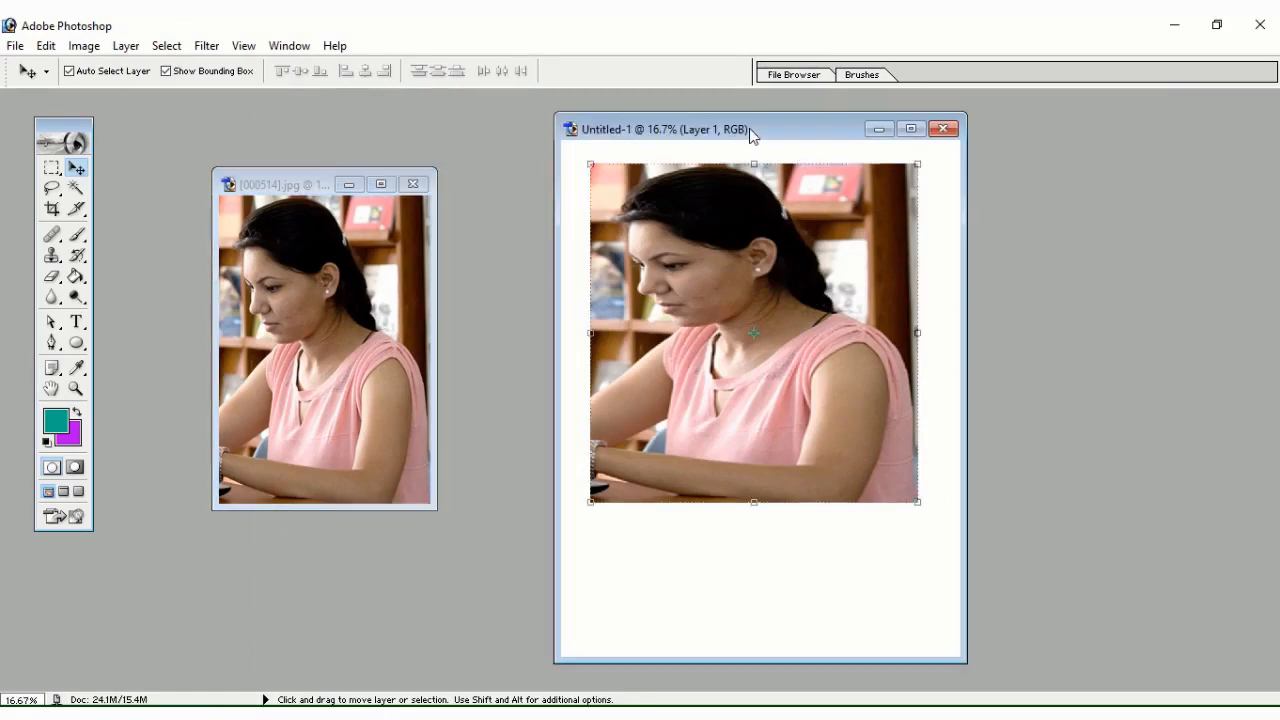
{"action": "left_click_drag", "start_coordinate": [783, 129], "coordinate": [731, 130]}
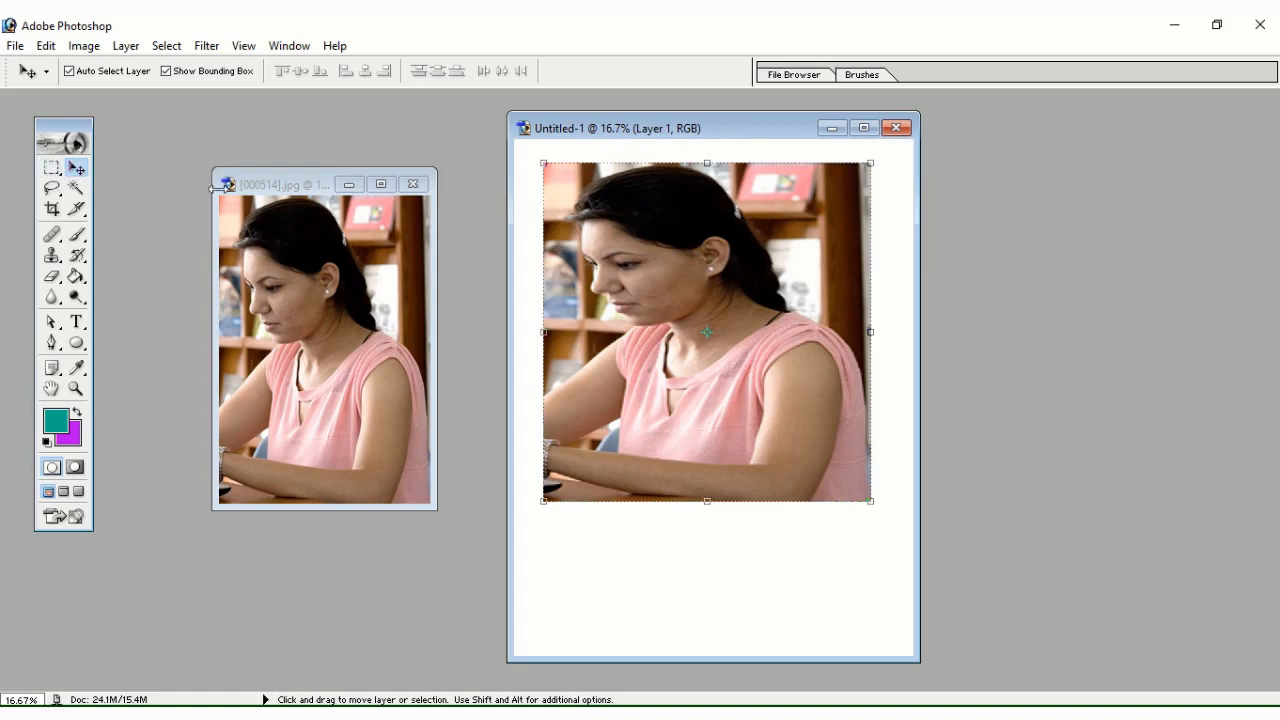
{"action": "left_click", "coordinate": [533, 241]}
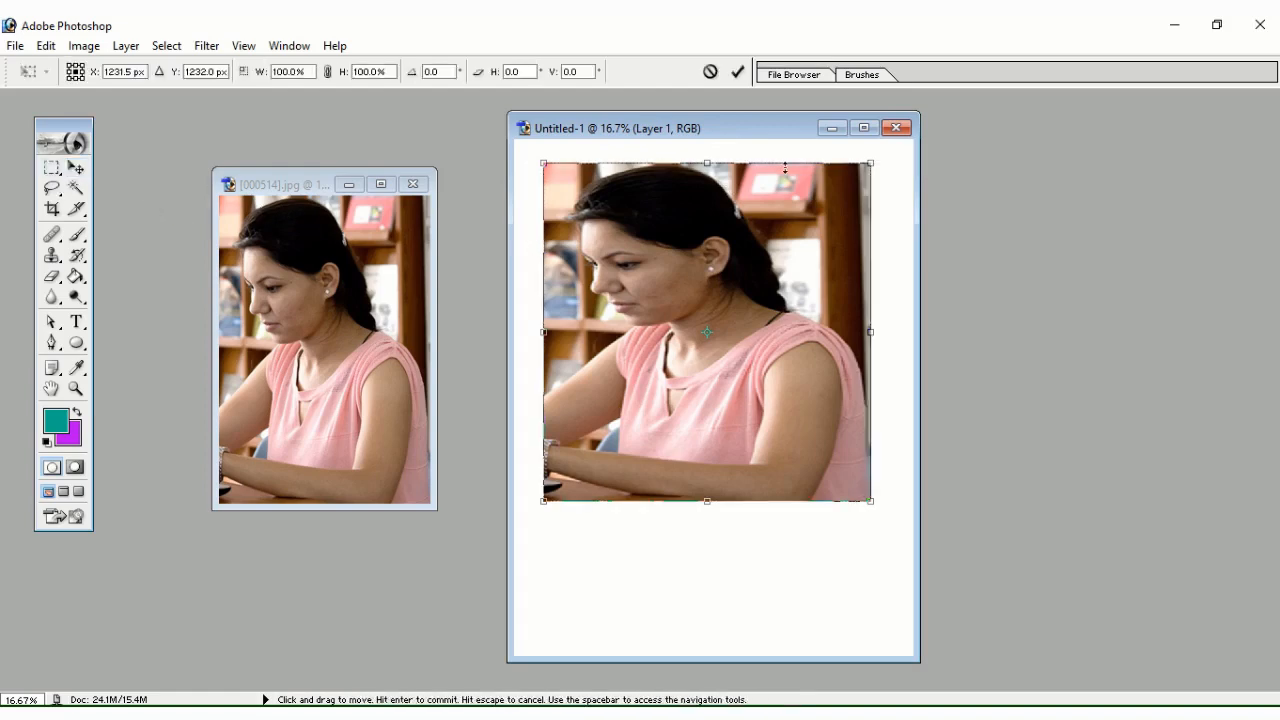
{"action": "left_click_drag", "start_coordinate": [778, 138], "coordinate": [767, 148]}
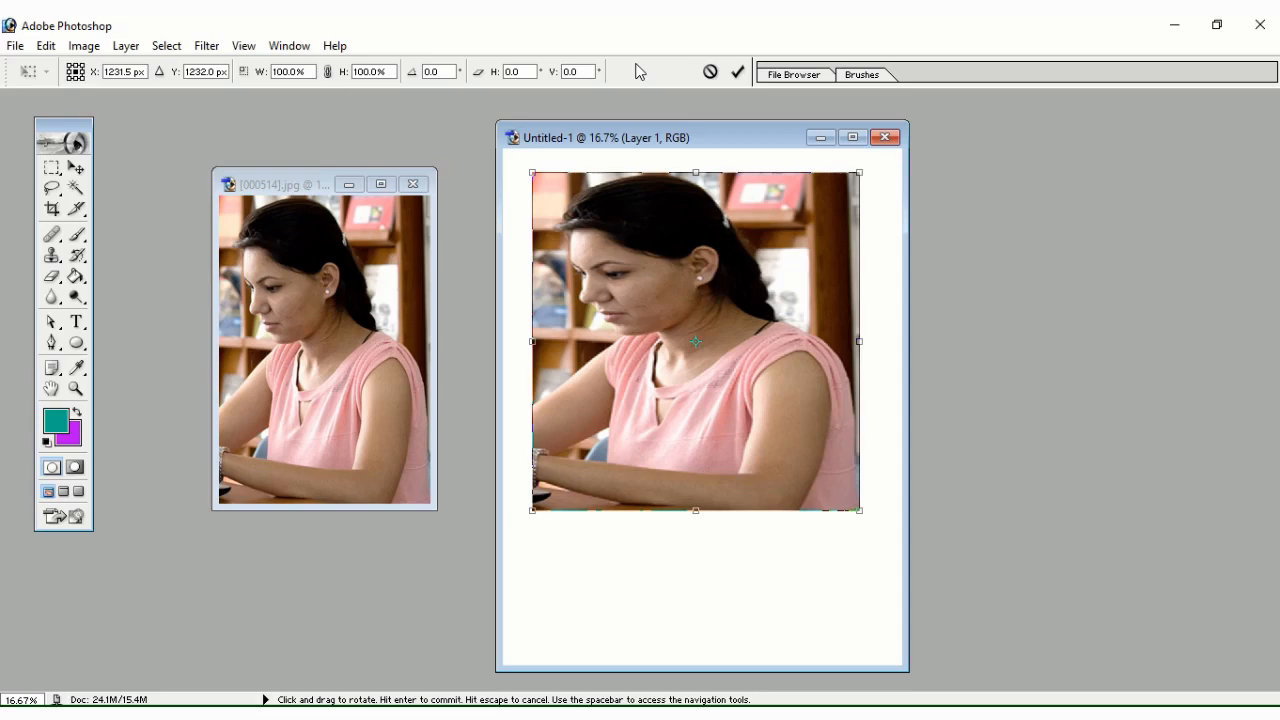
{"action": "mouse_move", "coordinate": [606, 23]}
{"action": "left_click", "coordinate": [578, 57]}
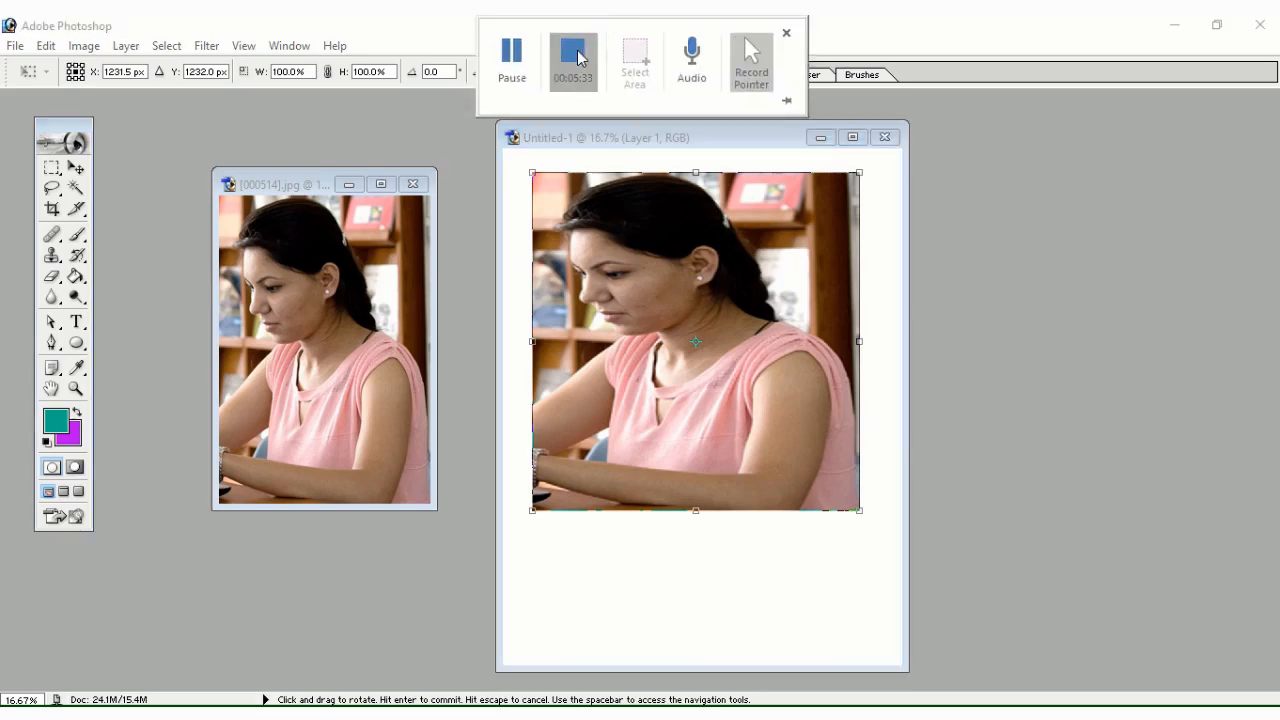